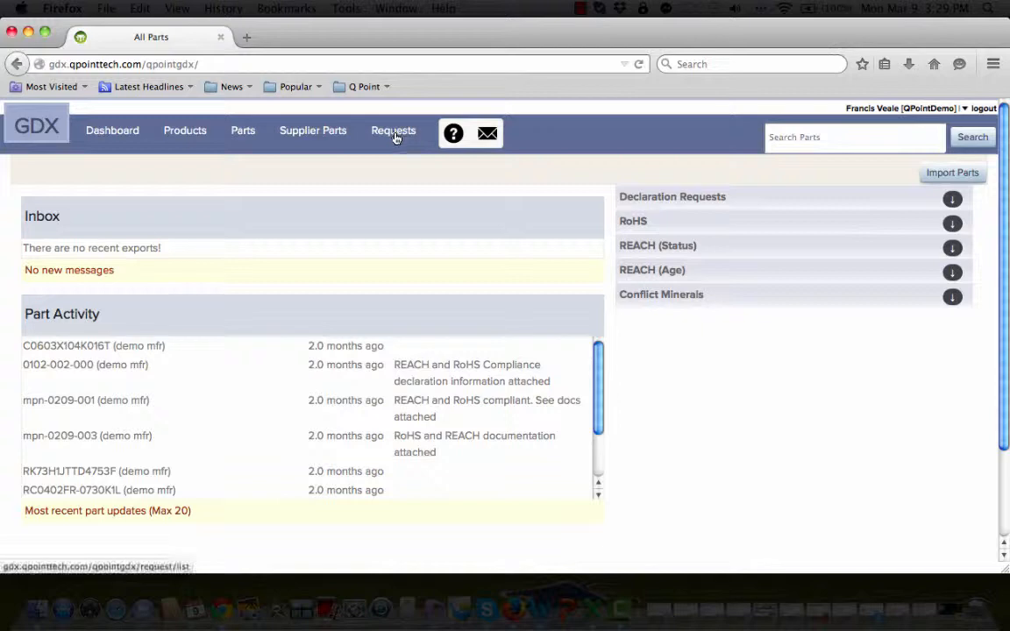
Show the All Parts list of 110 parts, glance at the compliance request e-mail, then return to GDX
{"action": "left_click", "coordinate": [240, 136]}
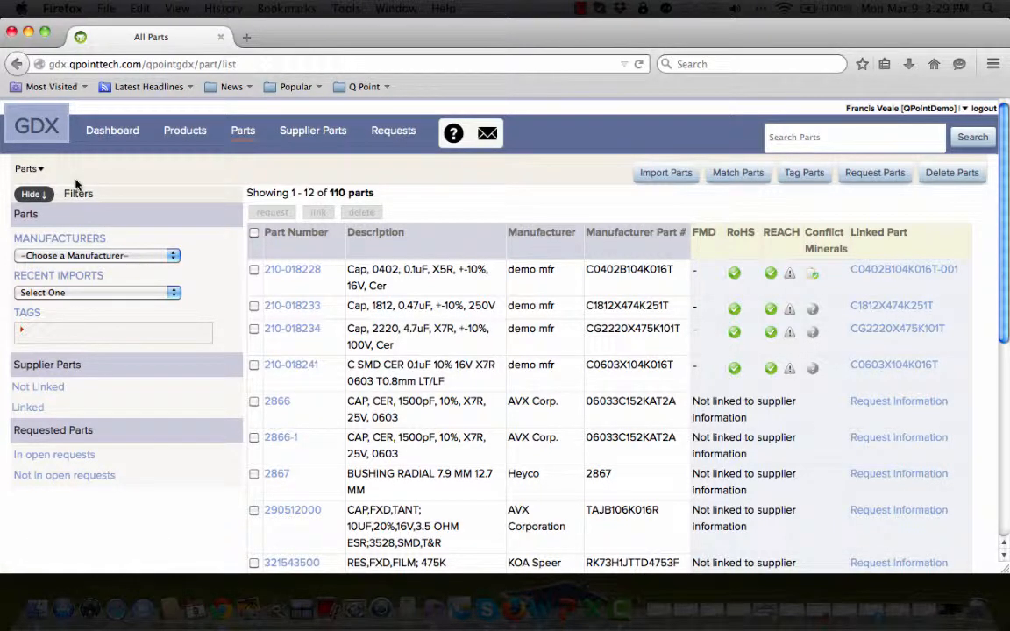
{"action": "key", "text": "super+Tab"}
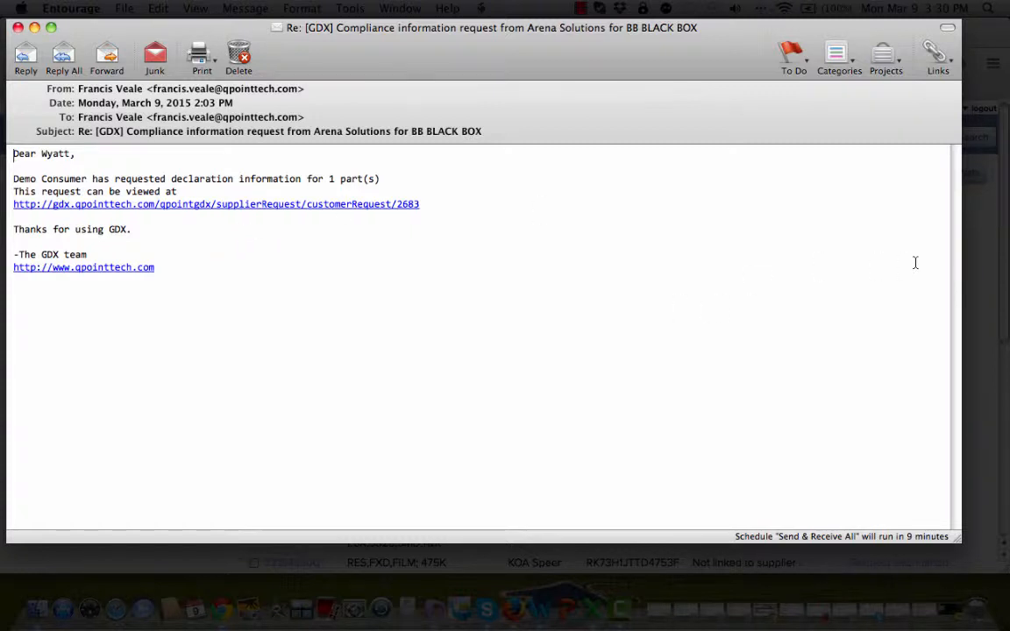
{"action": "left_click", "coordinate": [989, 250]}
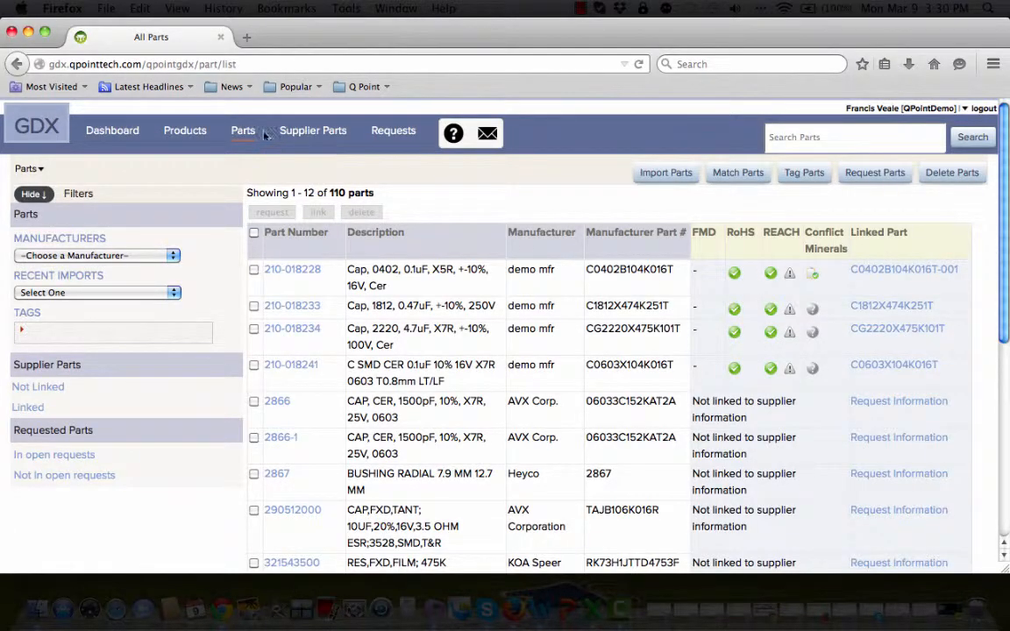
Go from Manufacturers to the demo mfr detail page and review its supplier contacts
{"action": "left_click", "coordinate": [42, 171]}
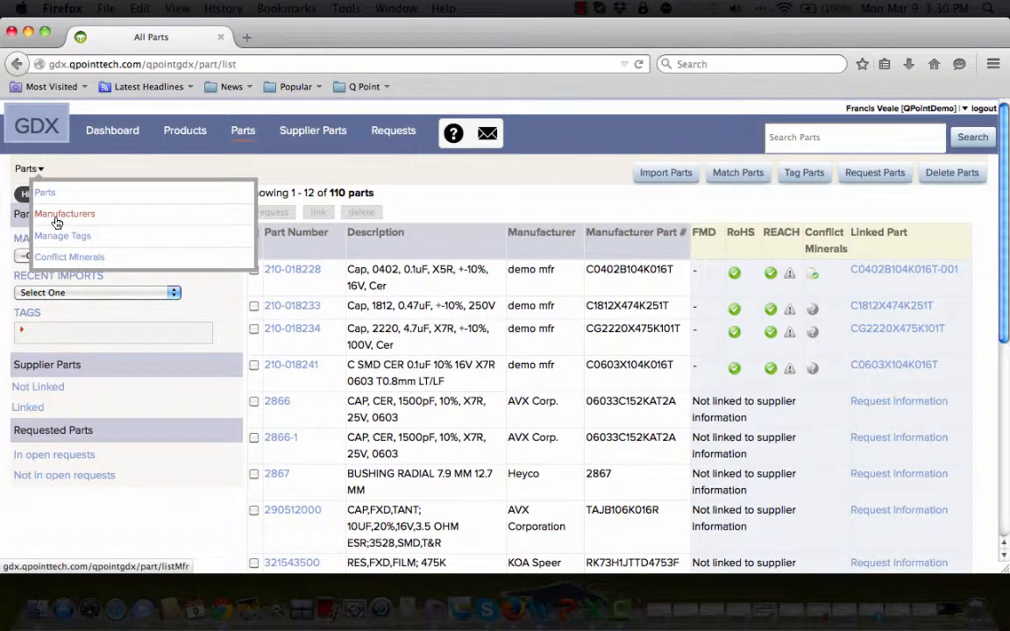
{"action": "left_click", "coordinate": [56, 221]}
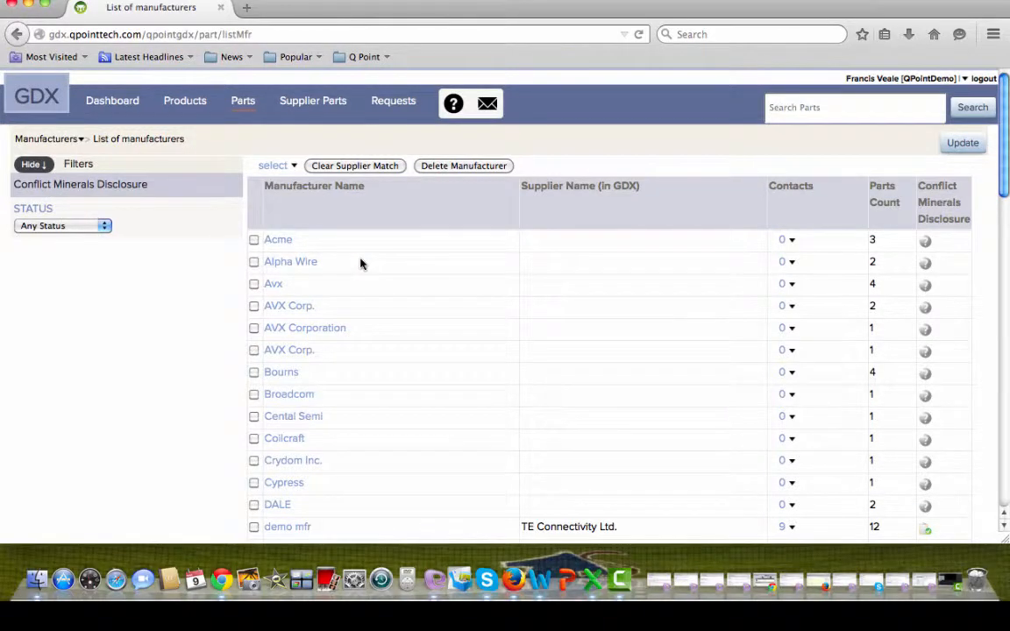
{"action": "scroll", "coordinate": [360, 264], "scroll_direction": "down", "scroll_amount": 2}
{"action": "scroll", "coordinate": [360, 264], "scroll_direction": "down", "scroll_amount": 1}
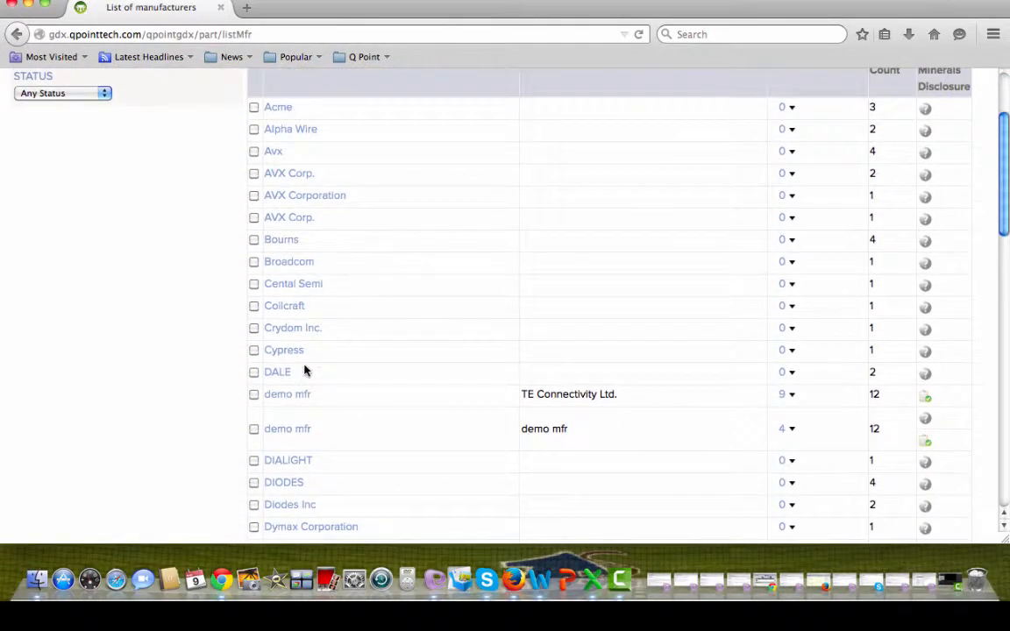
{"action": "left_click", "coordinate": [288, 429]}
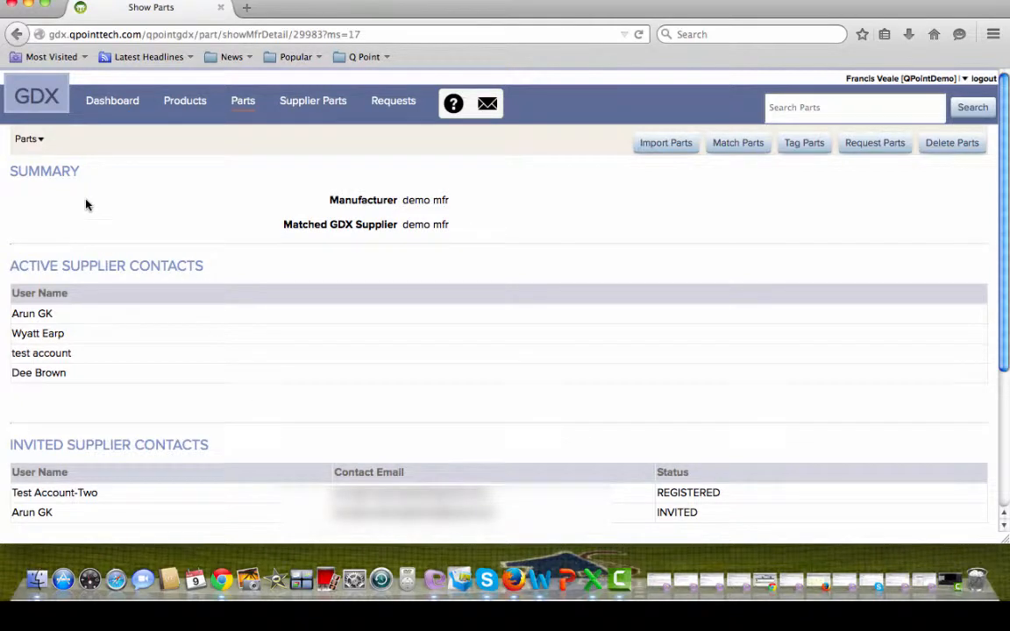
{"action": "scroll", "coordinate": [86, 205], "scroll_direction": "down", "scroll_amount": 1}
{"action": "scroll", "coordinate": [86, 204], "scroll_direction": "down", "scroll_amount": 2}
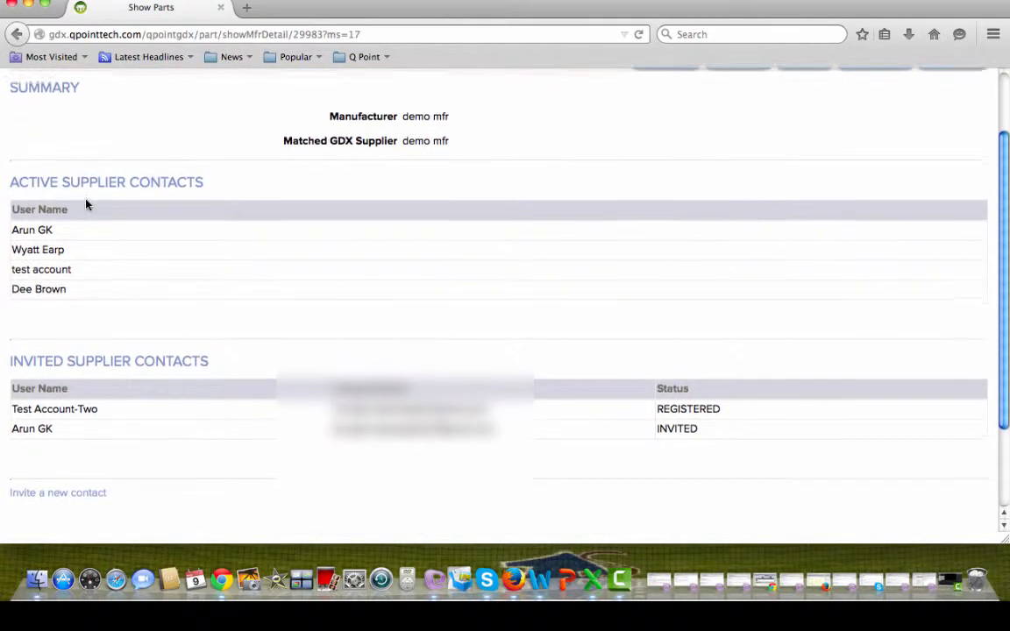
{"action": "scroll", "coordinate": [86, 205], "scroll_direction": "down", "scroll_amount": 1}
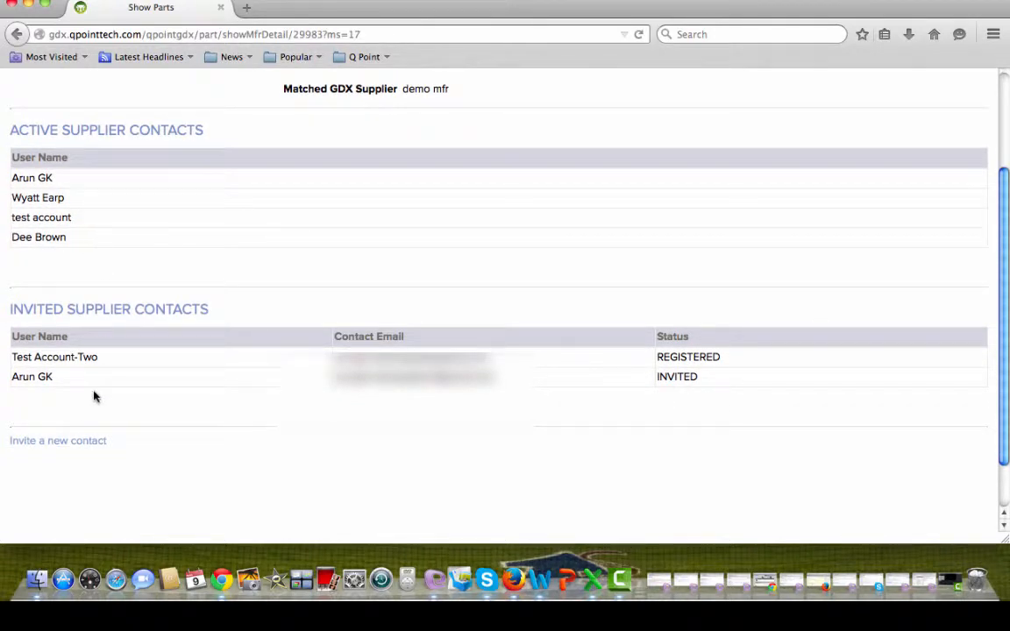
Invite a new demo mfr contact: enter first name, last name, the autofilled e-mail and phone number
{"action": "left_click", "coordinate": [69, 445]}
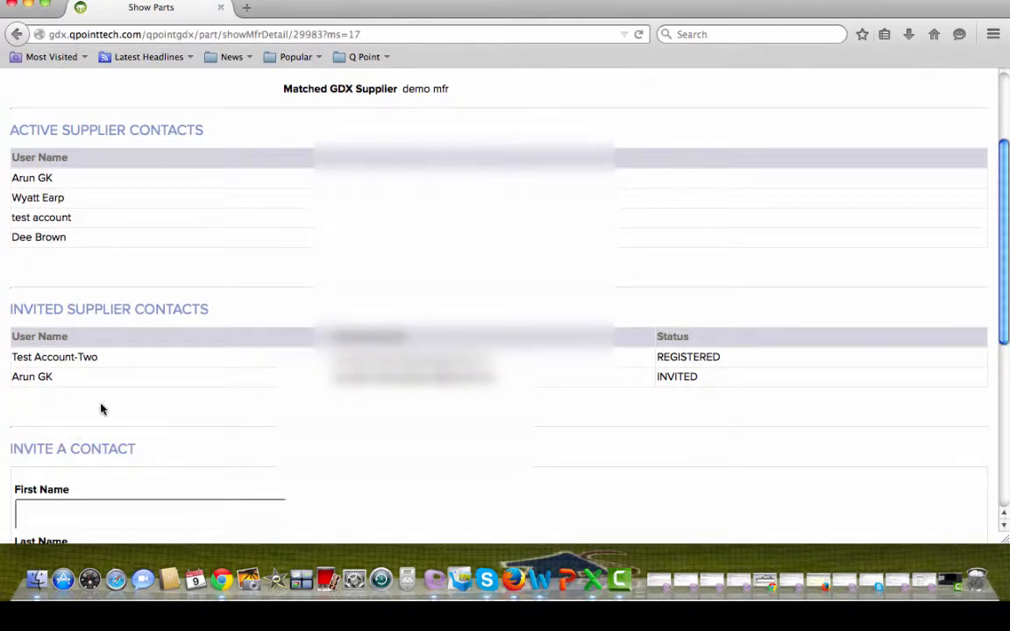
{"action": "scroll", "coordinate": [101, 409], "scroll_direction": "down", "scroll_amount": 5}
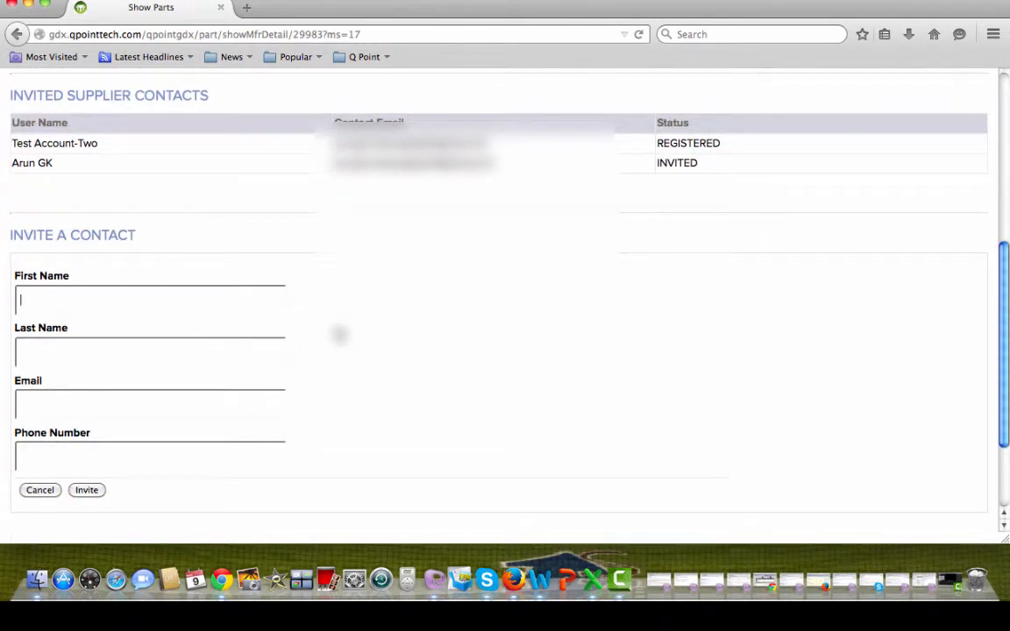
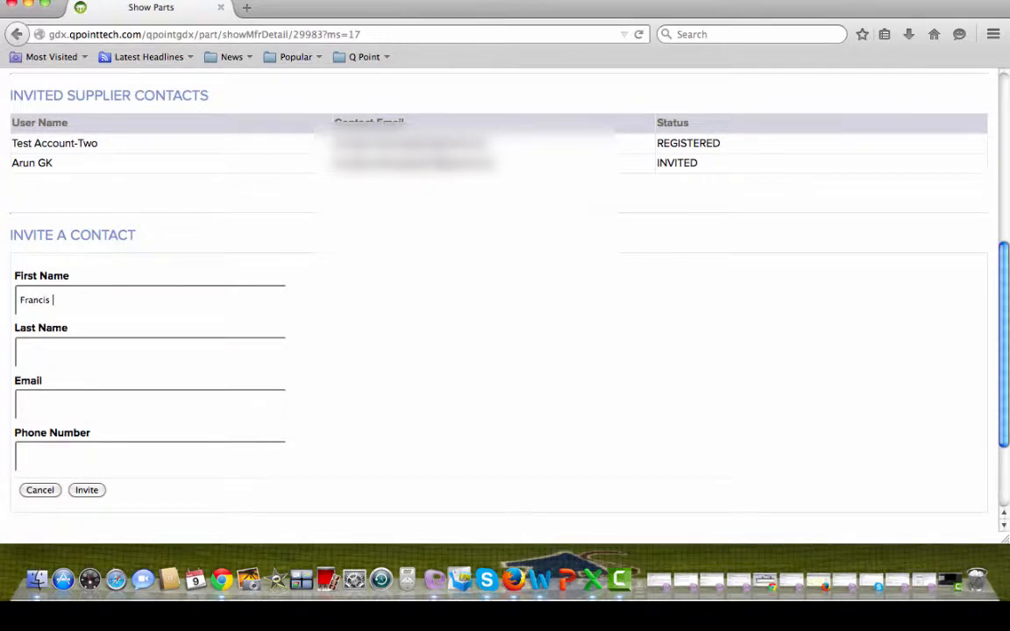
{"action": "key", "text": "Tab"}
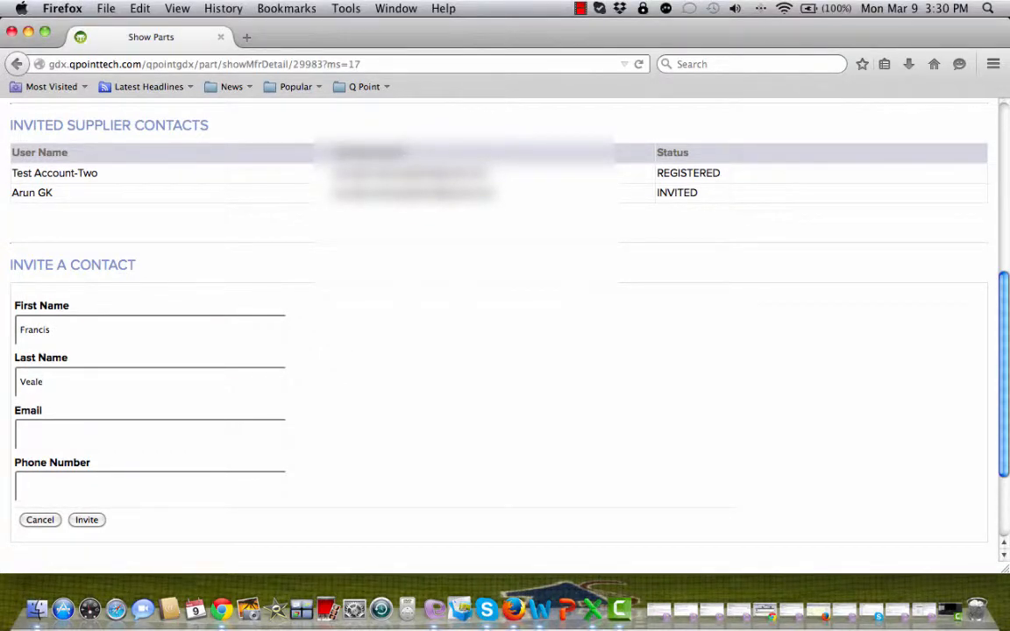
{"action": "key", "text": "Tab"}
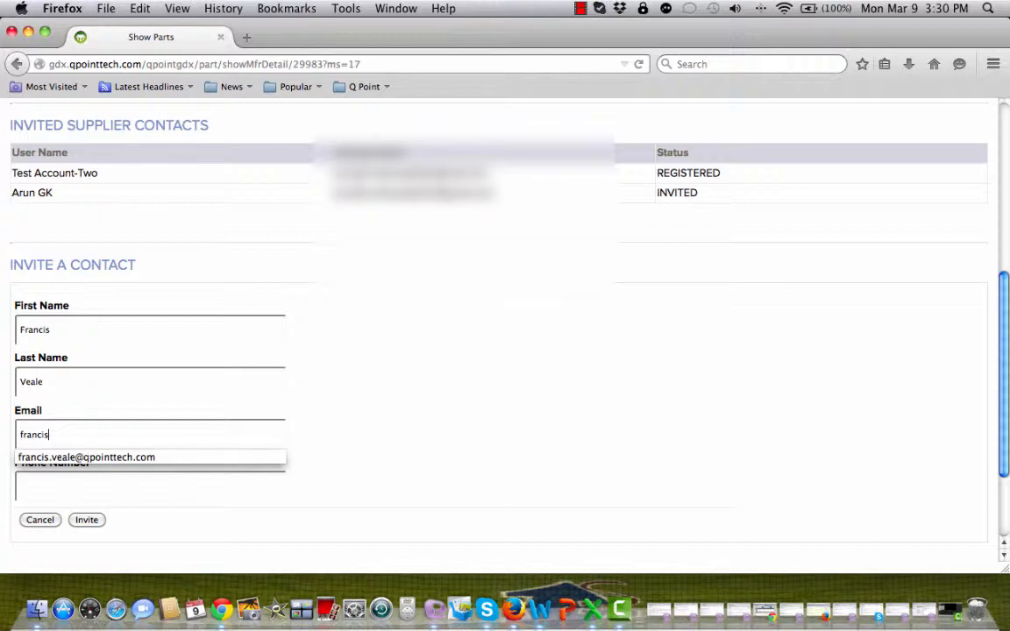
{"action": "key", "text": "Down"}
{"action": "key", "text": "Return"}
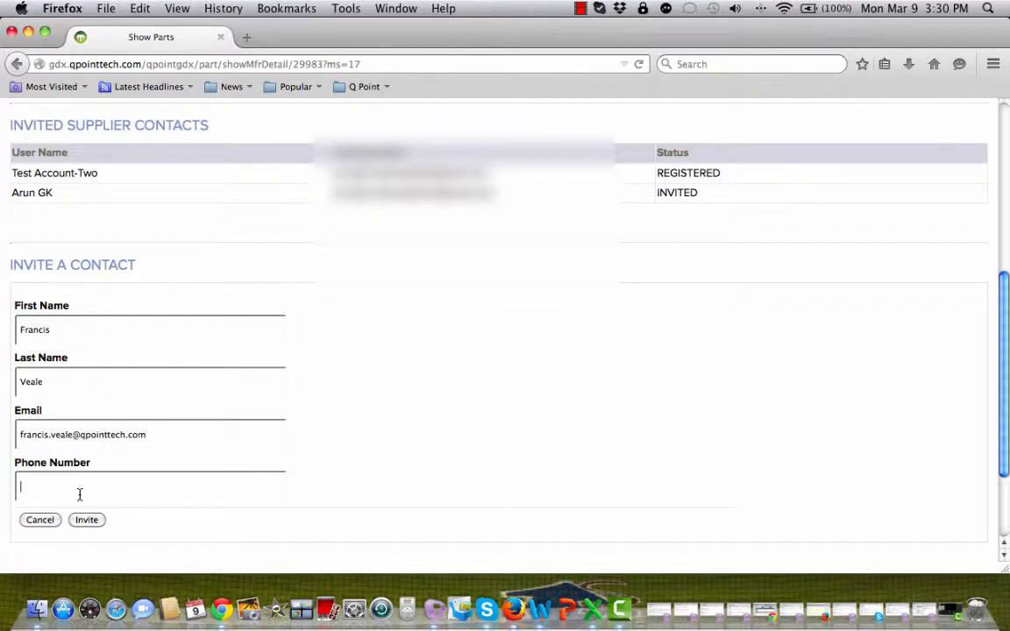
{"action": "left_click", "coordinate": [79, 495]}
Send the invitation, read the GDX invitation e-mail in Entourage, and minimize it
{"action": "left_click", "coordinate": [88, 521]}
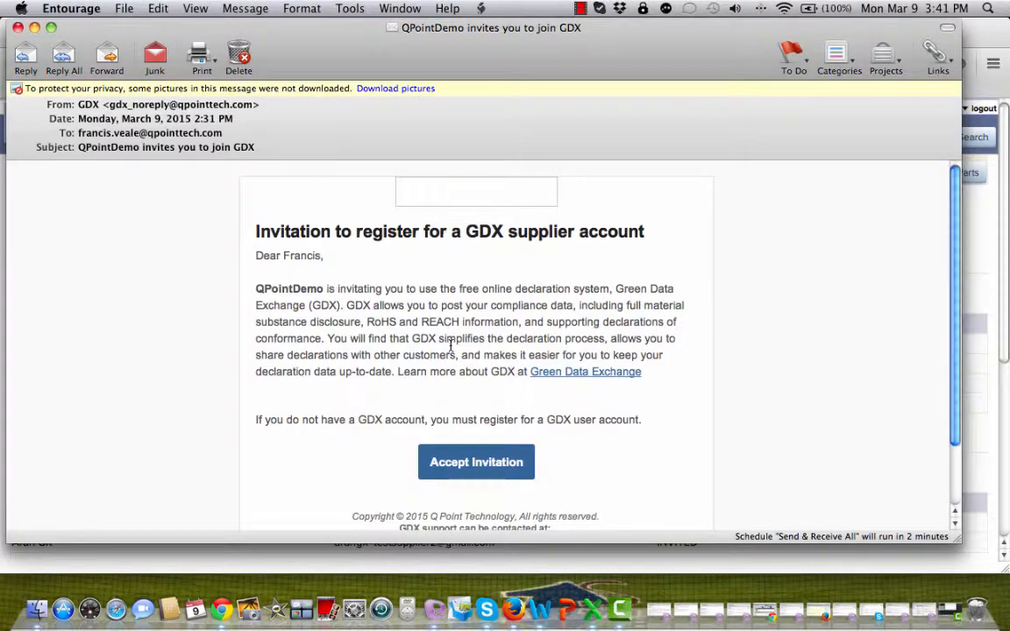
{"action": "scroll", "coordinate": [489, 328], "scroll_direction": "down", "scroll_amount": 1}
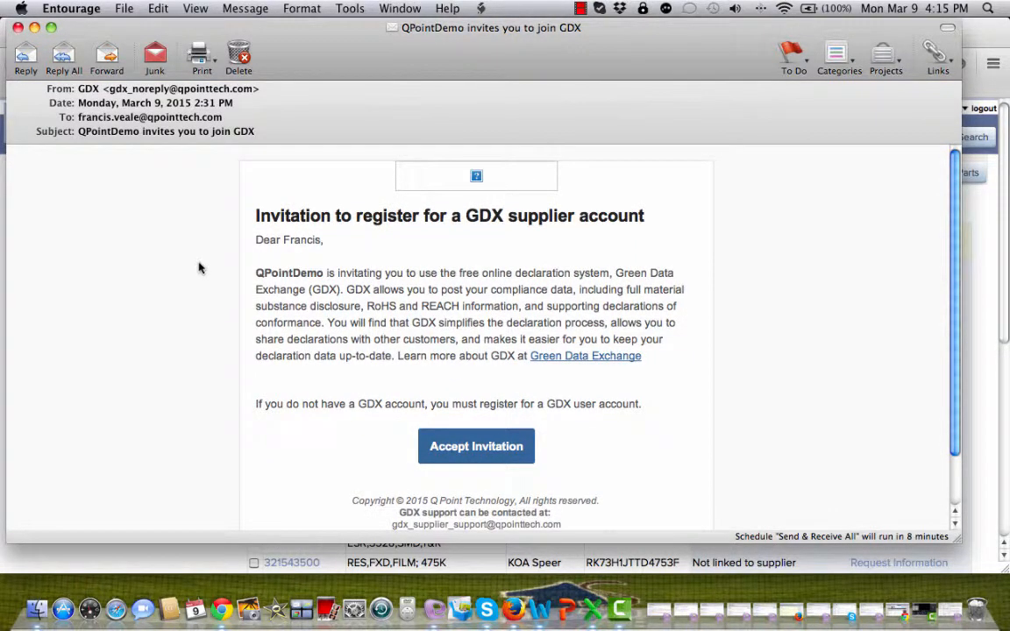
{"action": "left_click", "coordinate": [35, 28]}
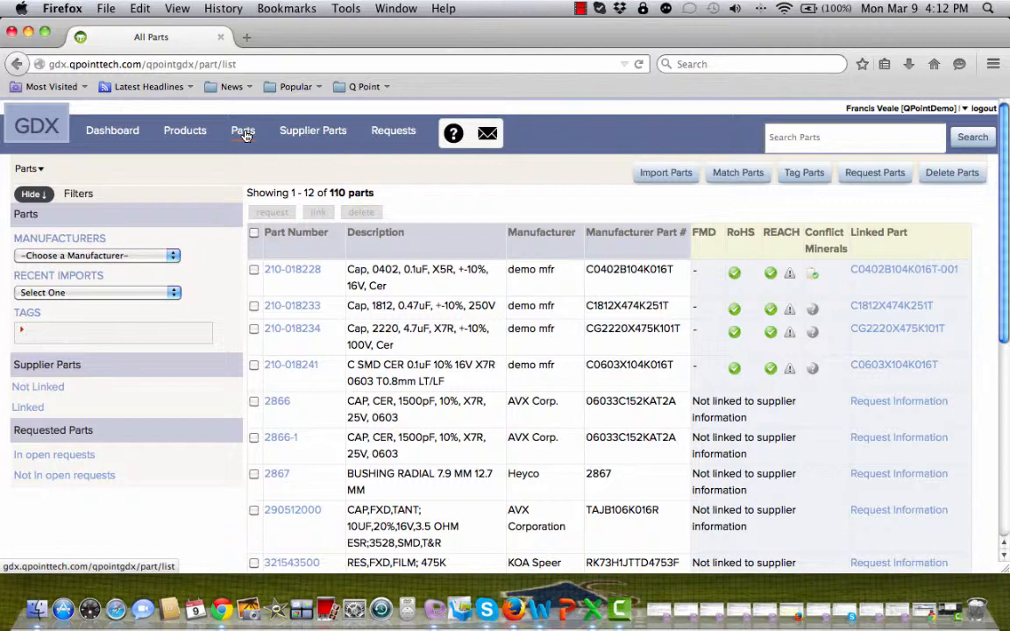
Add part 701-0402-22P from Acme to a draft request from the parts list
{"action": "left_click", "coordinate": [244, 133]}
{"action": "scroll", "coordinate": [715, 296], "scroll_direction": "down", "scroll_amount": 5}
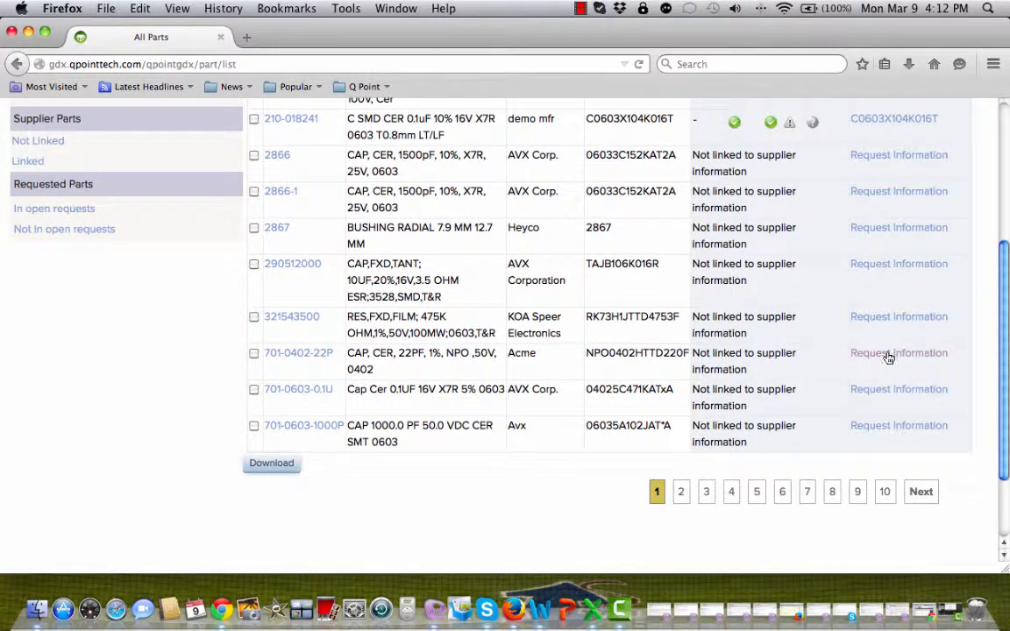
{"action": "left_click", "coordinate": [887, 356]}
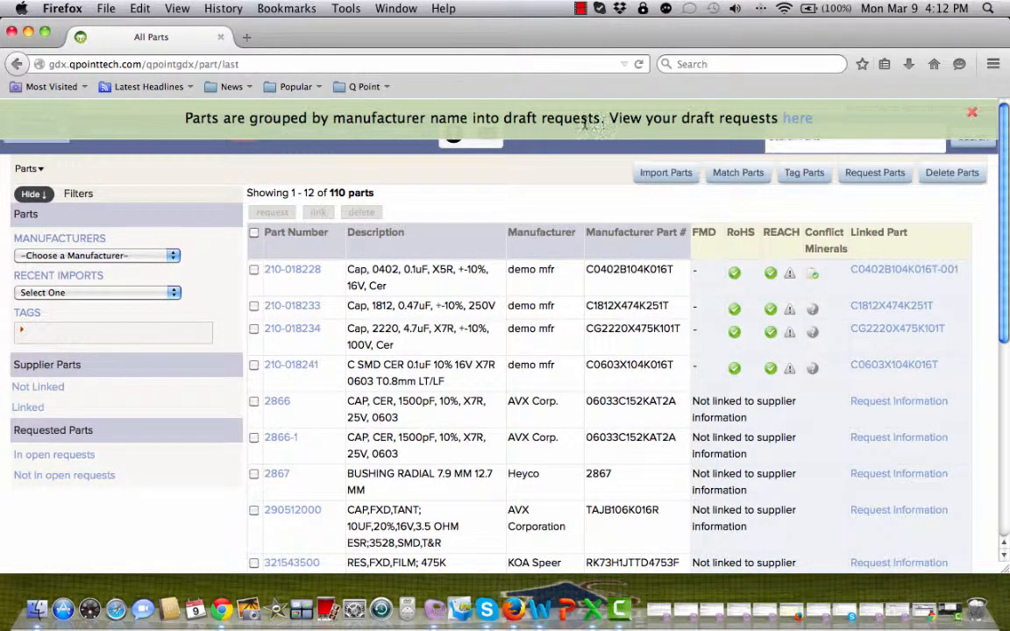
Filter the parts list to demo mfr parts not linked to suppliers
{"action": "left_click", "coordinate": [171, 255]}
{"action": "scroll", "coordinate": [145, 308], "scroll_direction": "down", "scroll_amount": 1}
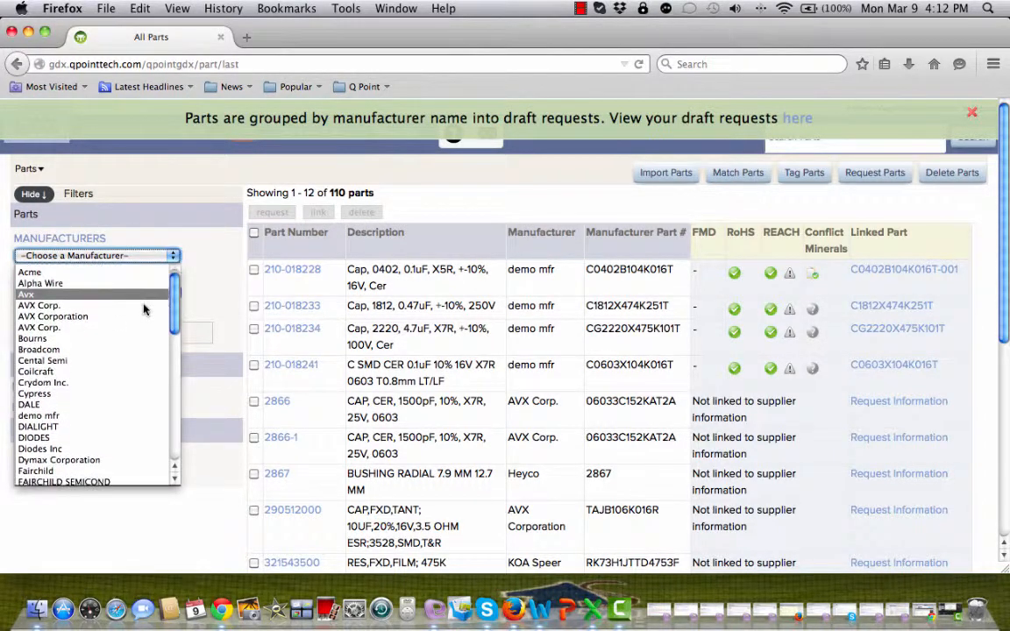
{"action": "left_click", "coordinate": [105, 415]}
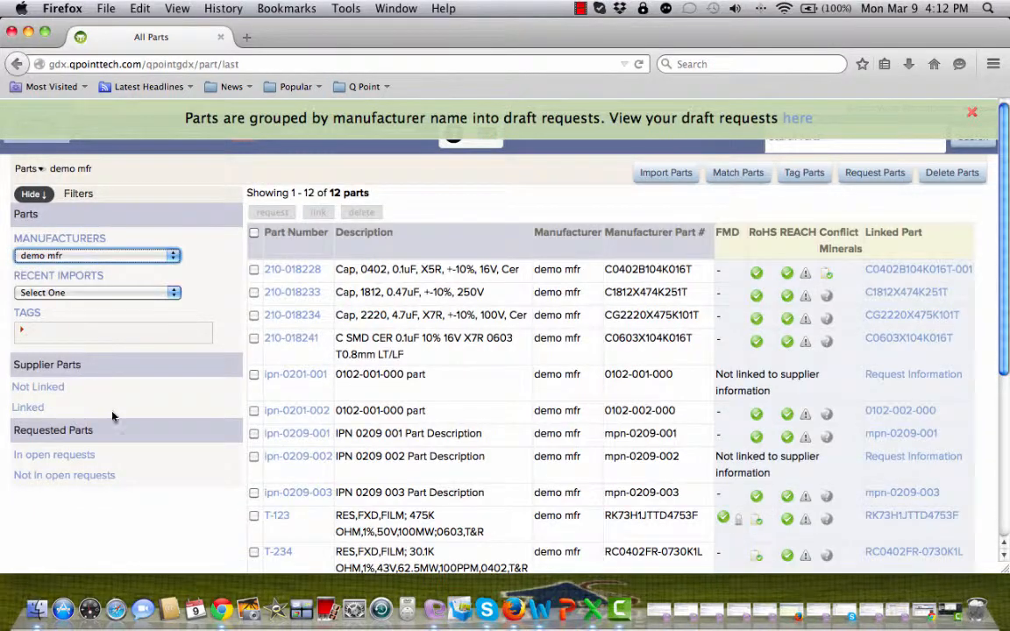
{"action": "scroll", "coordinate": [175, 351], "scroll_direction": "down", "scroll_amount": 1}
{"action": "left_click", "coordinate": [35, 365]}
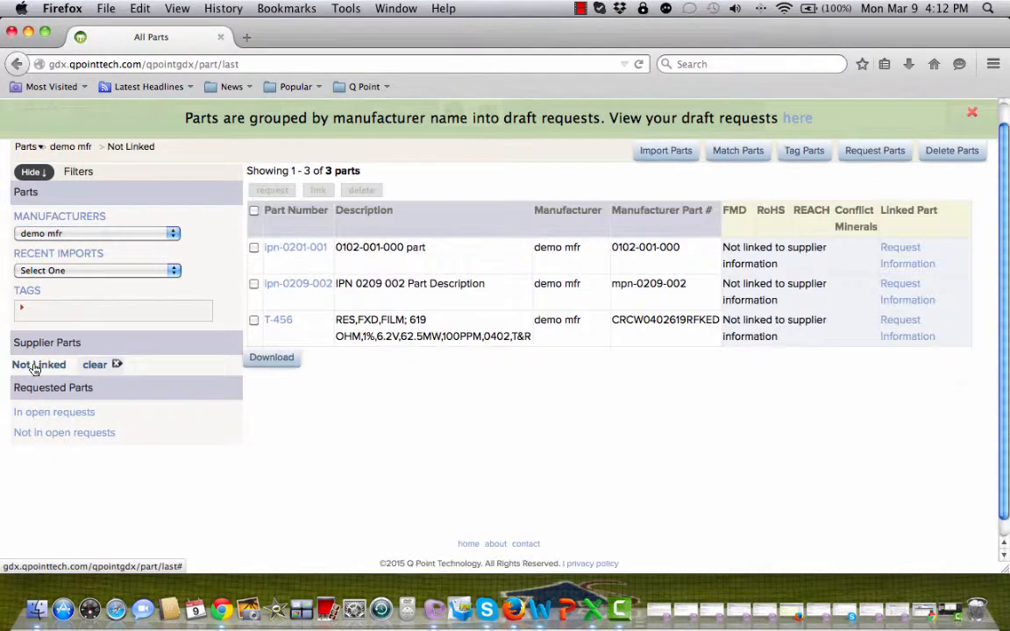
Request information for all three unlinked parts and go to the Add parts to request page
{"action": "left_click", "coordinate": [255, 286]}
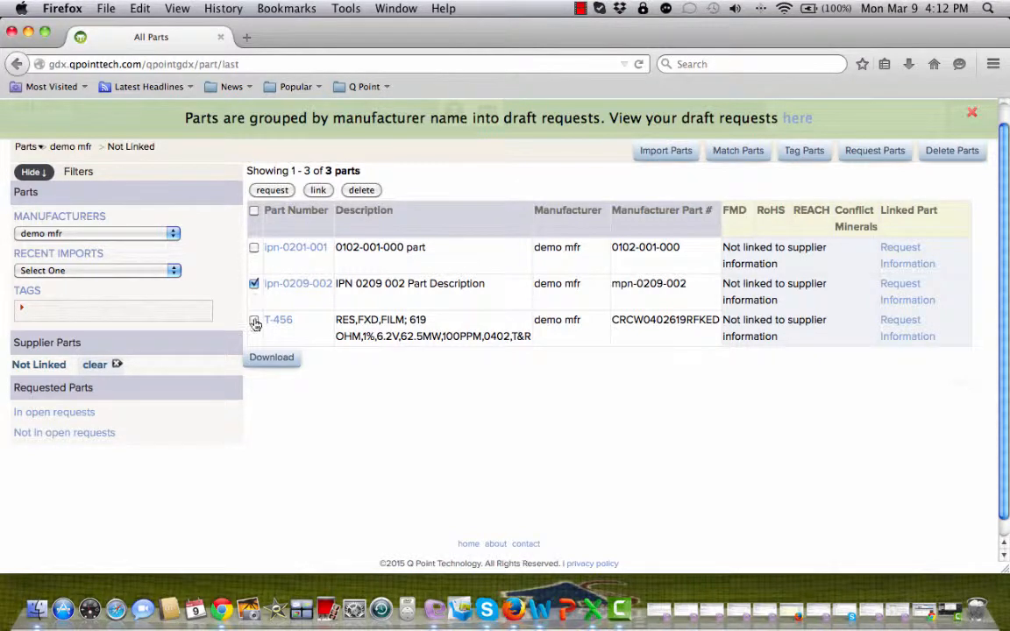
{"action": "left_click", "coordinate": [254, 212]}
{"action": "left_click", "coordinate": [254, 212]}
{"action": "left_click", "coordinate": [254, 212]}
{"action": "left_click", "coordinate": [271, 191]}
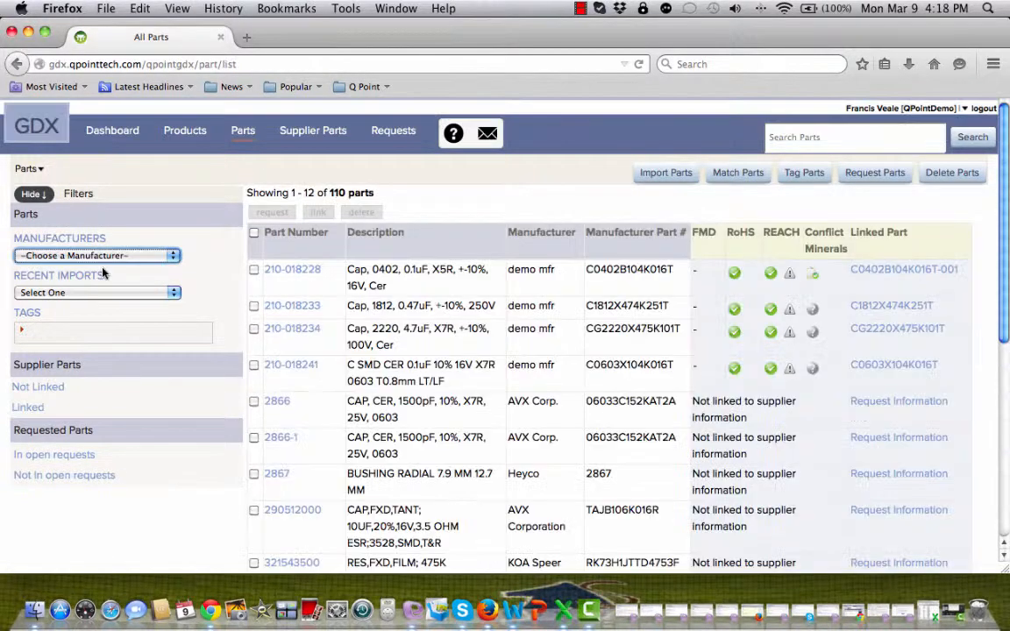
{"action": "left_click", "coordinate": [877, 174]}
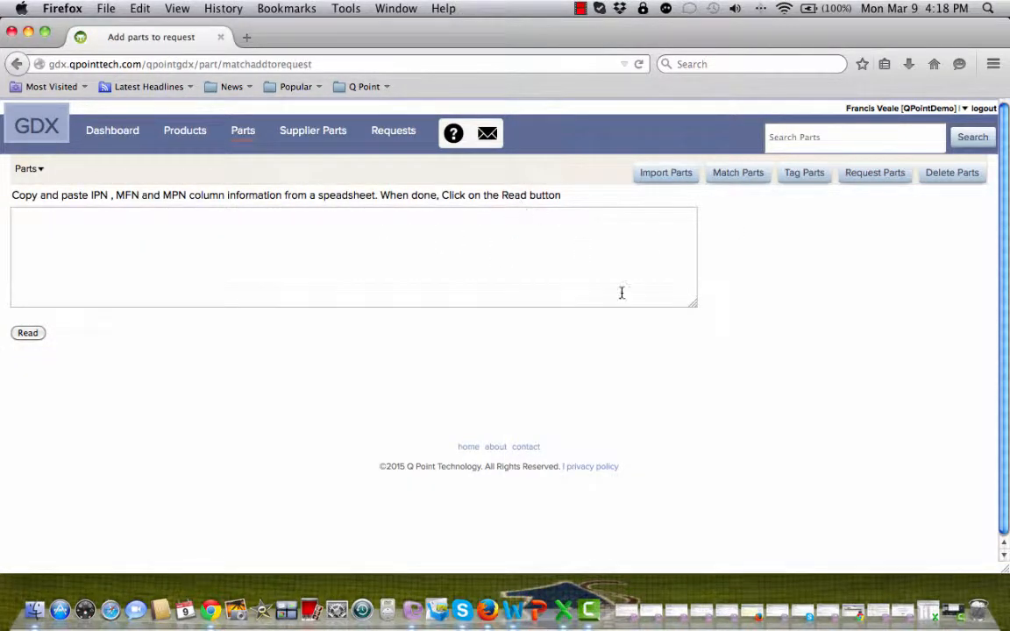
Copy cells A1:D102 from searchresults(49).xls and return to the GDX paste box
{"action": "left_click", "coordinate": [931, 611]}
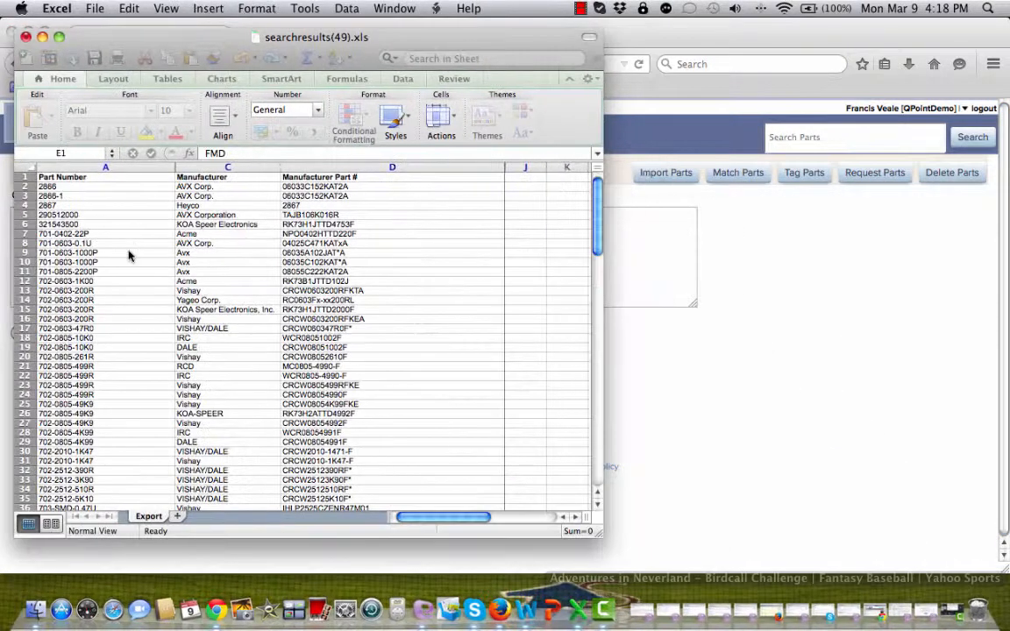
{"action": "left_click_drag", "start_coordinate": [70, 176], "coordinate": [372, 279]}
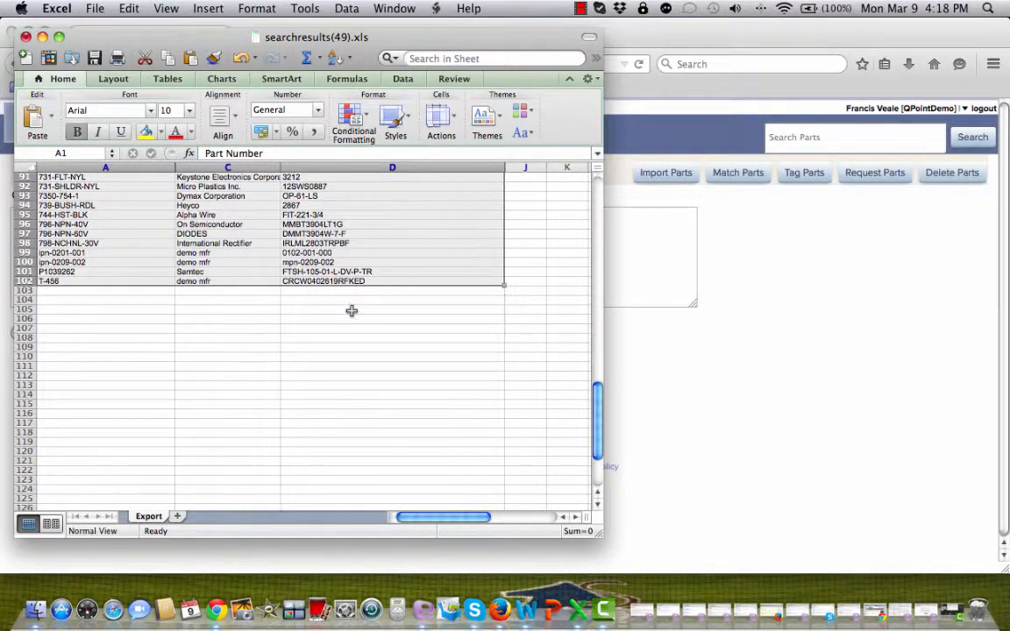
{"action": "scroll", "coordinate": [352, 312], "scroll_direction": "up", "scroll_amount": 10}
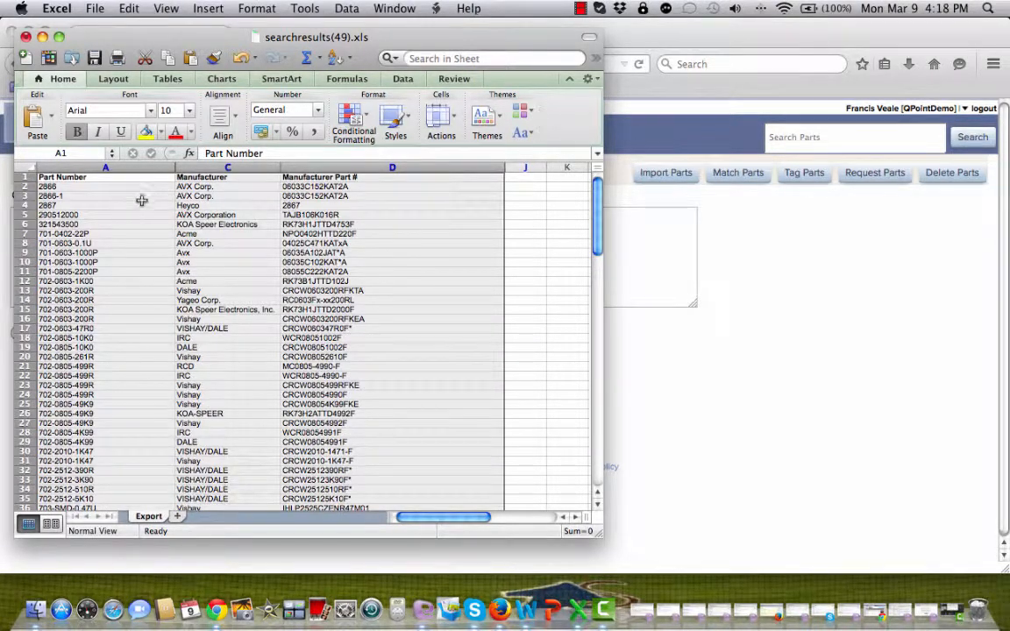
{"action": "right_click", "coordinate": [145, 202]}
{"action": "left_click", "coordinate": [172, 224]}
{"action": "left_click", "coordinate": [651, 279]}
{"action": "left_click", "coordinate": [252, 246]}
{"action": "right_click", "coordinate": [253, 247]}
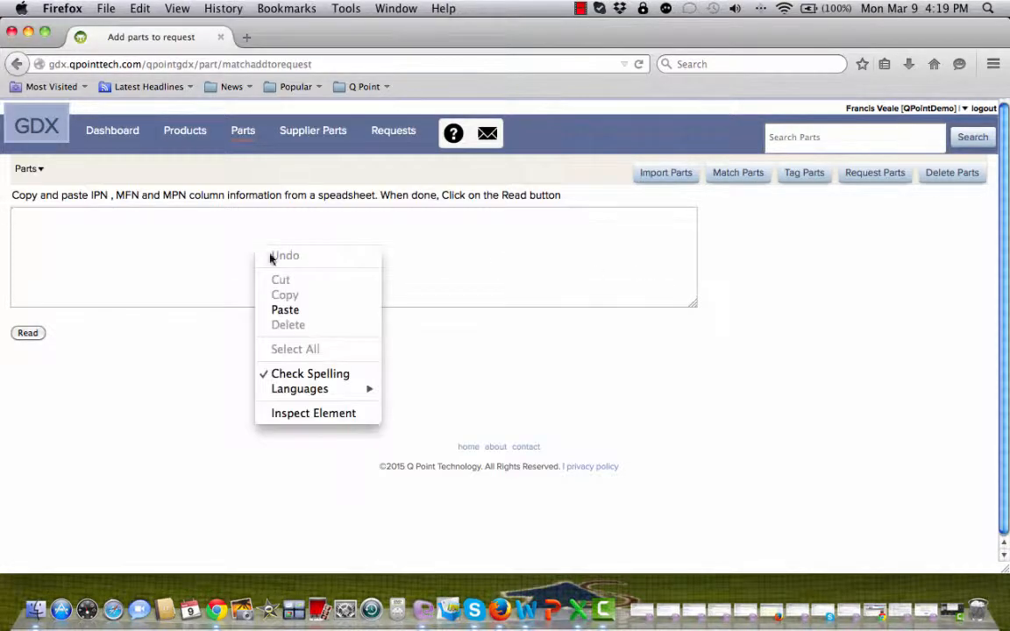
Paste the spreadsheet rows, read them into a table, and add all 102 parts to requests
{"action": "left_click", "coordinate": [312, 309]}
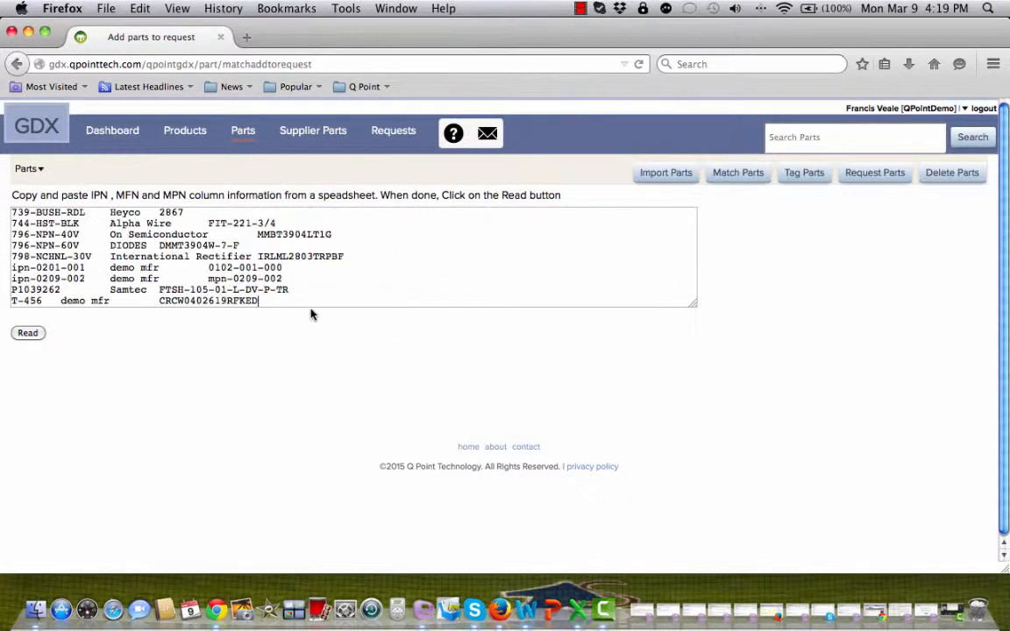
{"action": "left_click", "coordinate": [27, 332]}
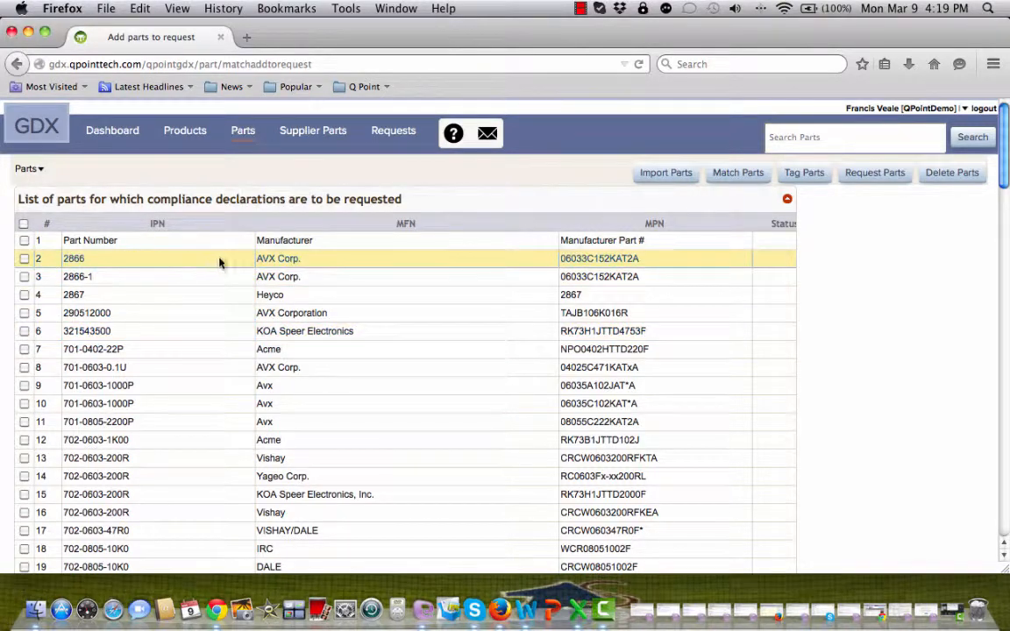
{"action": "scroll", "coordinate": [237, 270], "scroll_direction": "down", "scroll_amount": 1}
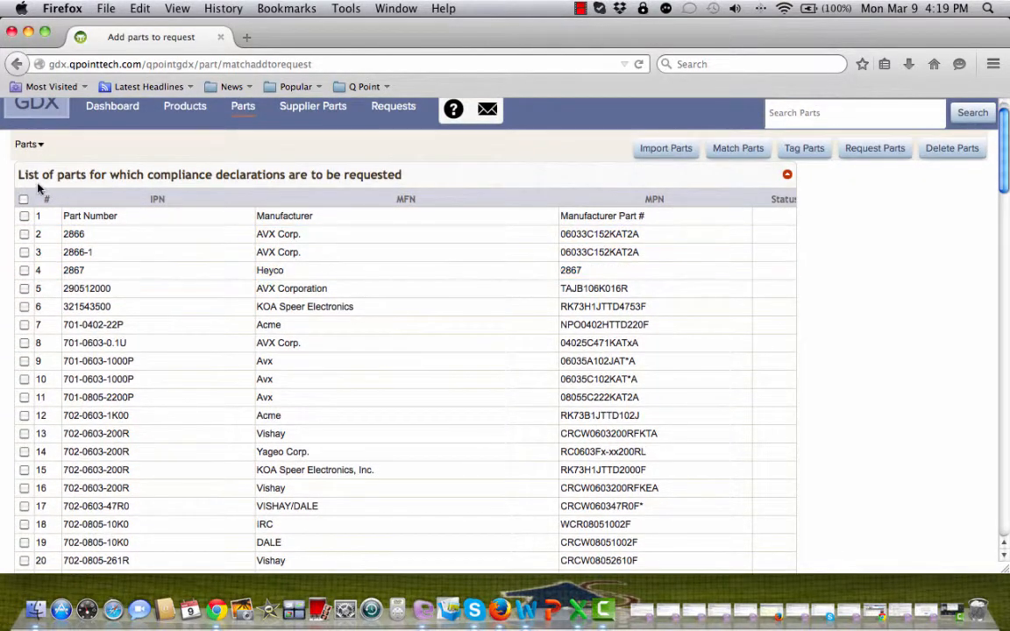
{"action": "left_click", "coordinate": [24, 199]}
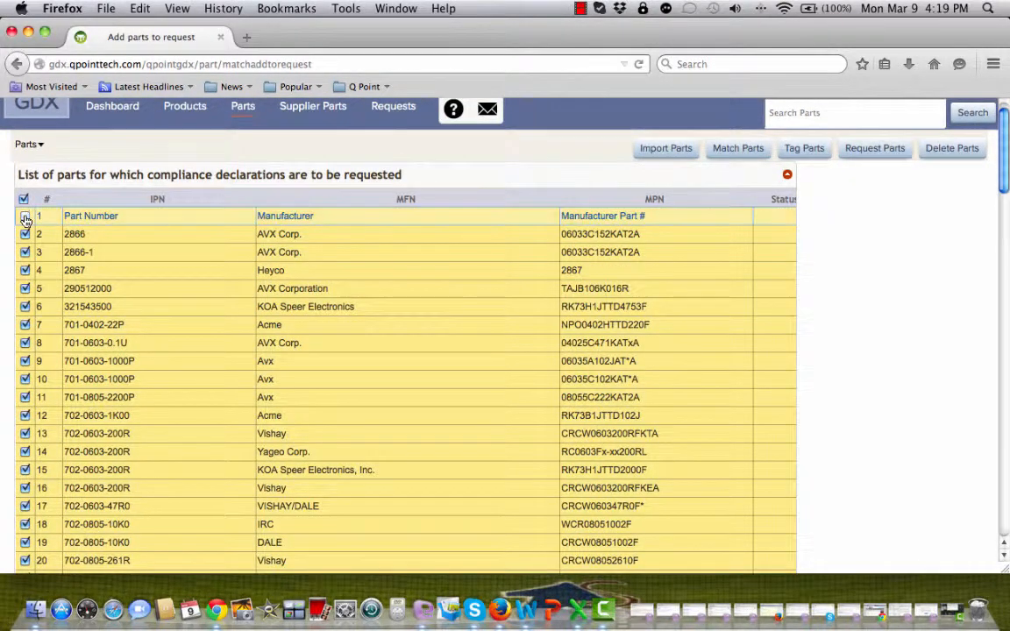
{"action": "scroll", "coordinate": [299, 211], "scroll_direction": "down", "scroll_amount": 5}
{"action": "scroll", "coordinate": [299, 211], "scroll_direction": "down", "scroll_amount": 20}
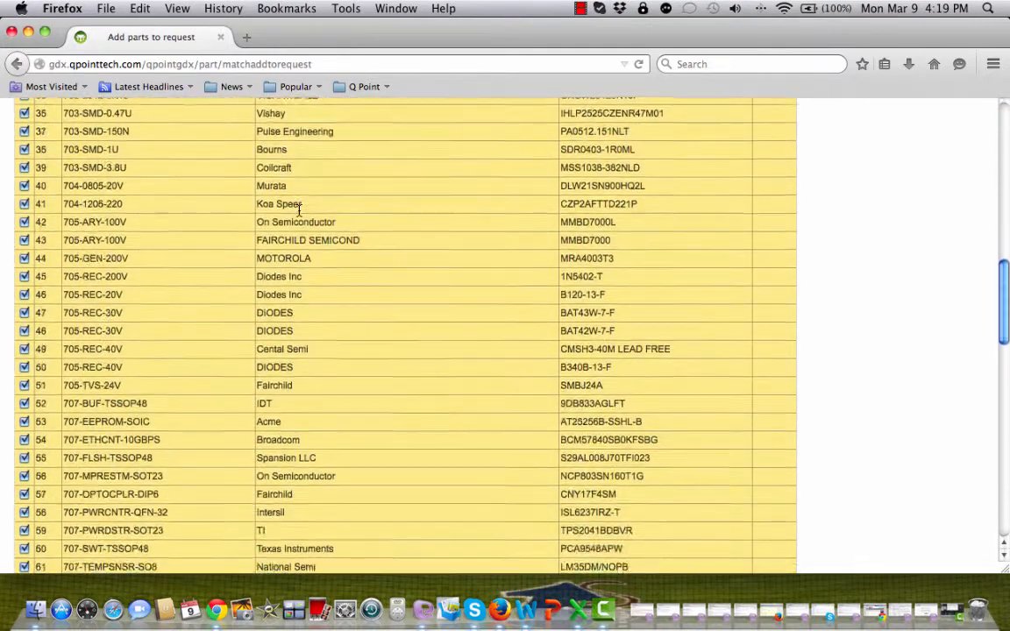
{"action": "left_click", "coordinate": [109, 413]}
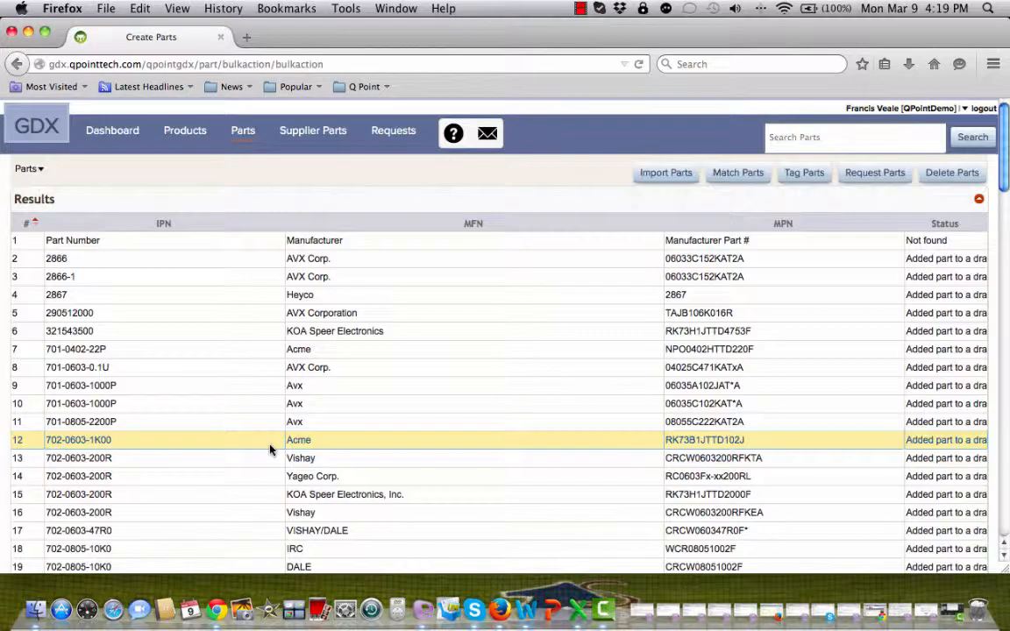
Review the Results table of added parts, then open the Requests list showing 2 demo mfr requests
{"action": "scroll", "coordinate": [355, 338], "scroll_direction": "down", "scroll_amount": 5}
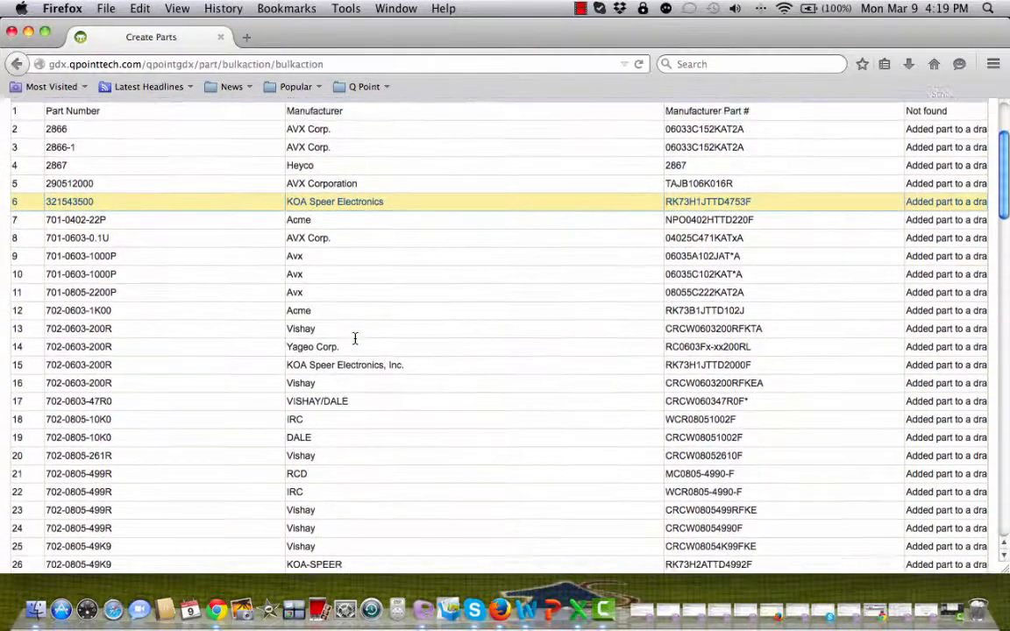
{"action": "scroll", "coordinate": [355, 338], "scroll_direction": "up", "scroll_amount": 5}
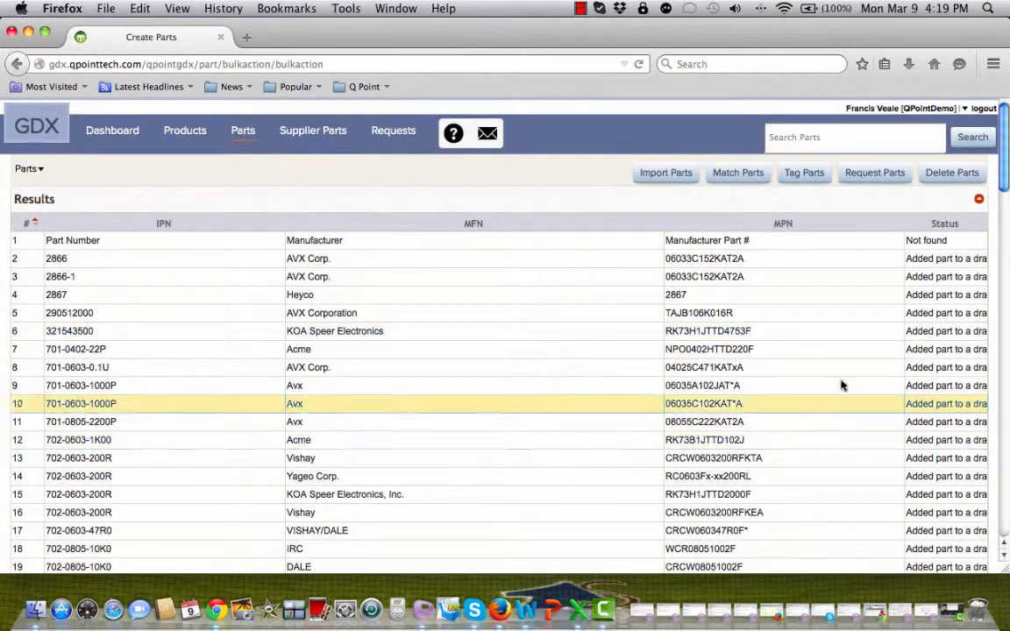
{"action": "scroll", "coordinate": [954, 263], "scroll_direction": "down", "scroll_amount": 2}
{"action": "scroll", "coordinate": [954, 263], "scroll_direction": "down", "scroll_amount": 5}
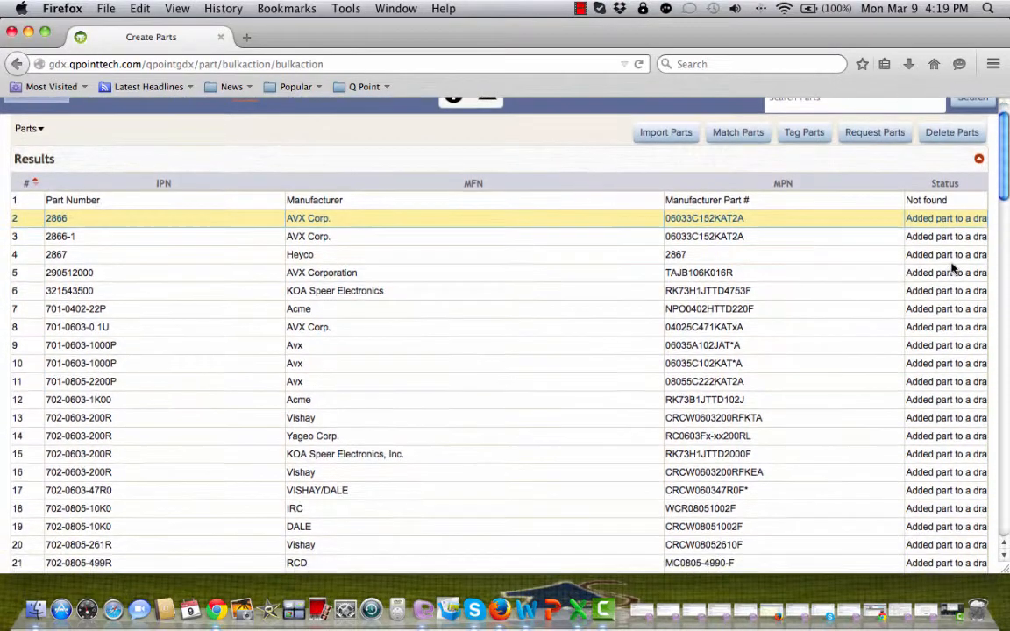
{"action": "scroll", "coordinate": [952, 266], "scroll_direction": "down", "scroll_amount": 9}
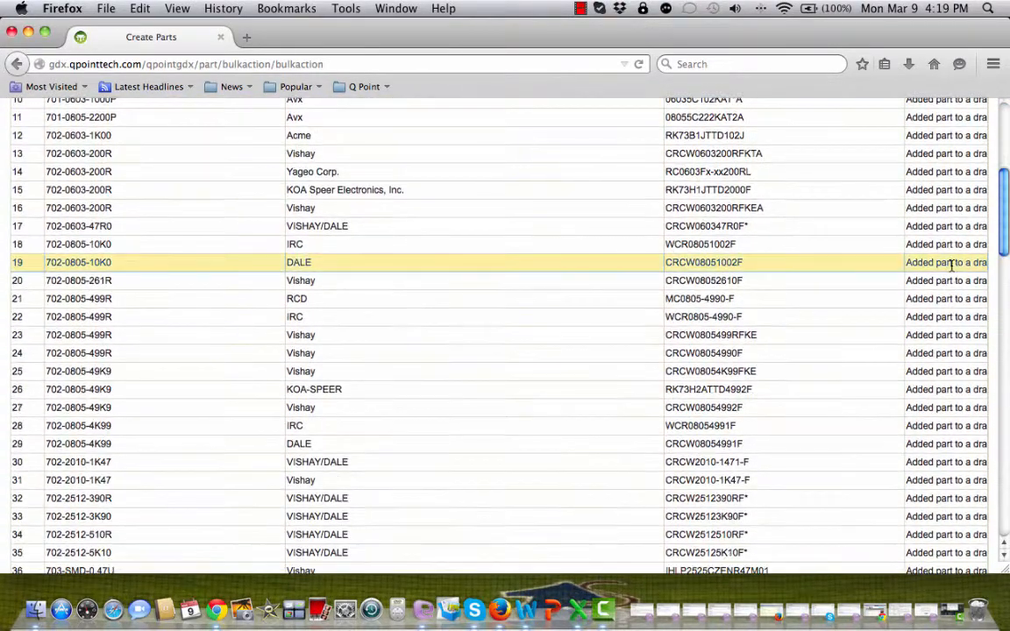
{"action": "scroll", "coordinate": [952, 266], "scroll_direction": "down", "scroll_amount": 9}
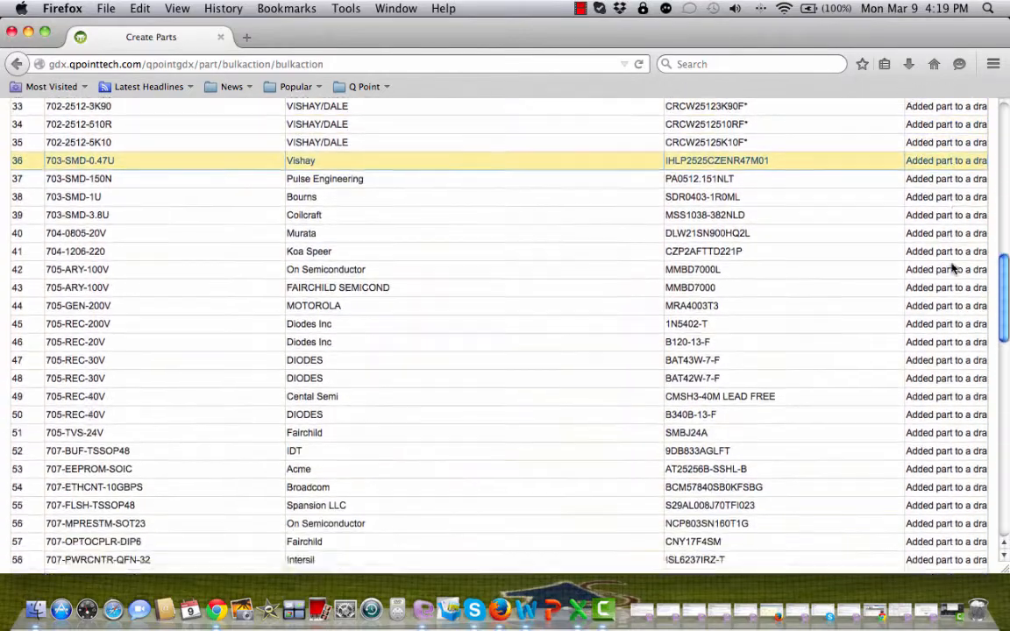
{"action": "scroll", "coordinate": [952, 266], "scroll_direction": "down", "scroll_amount": 7}
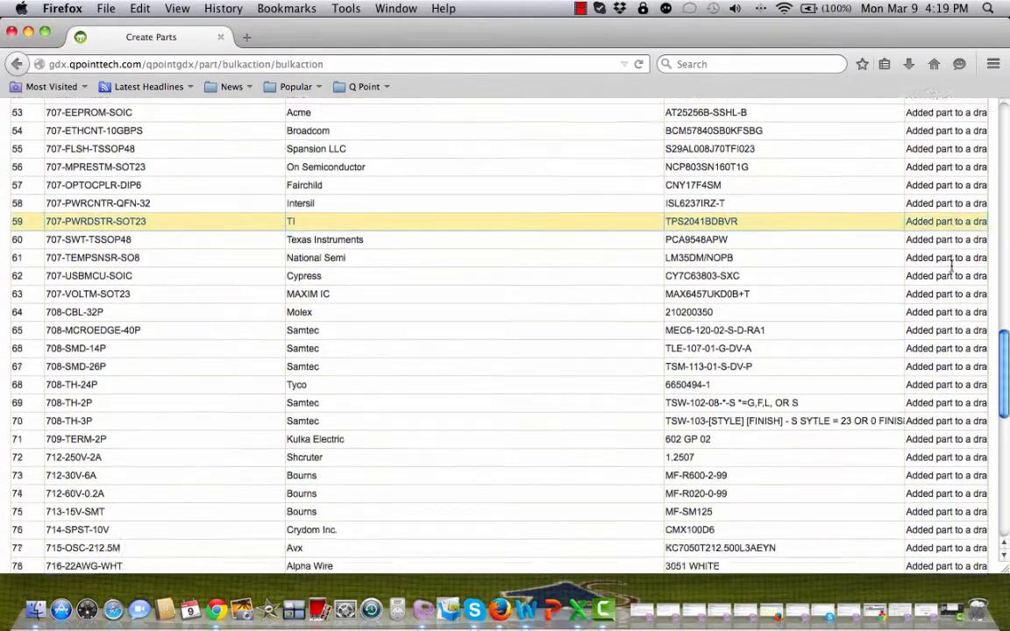
{"action": "scroll", "coordinate": [952, 267], "scroll_direction": "up", "scroll_amount": 2}
{"action": "scroll", "coordinate": [953, 266], "scroll_direction": "up", "scroll_amount": 1}
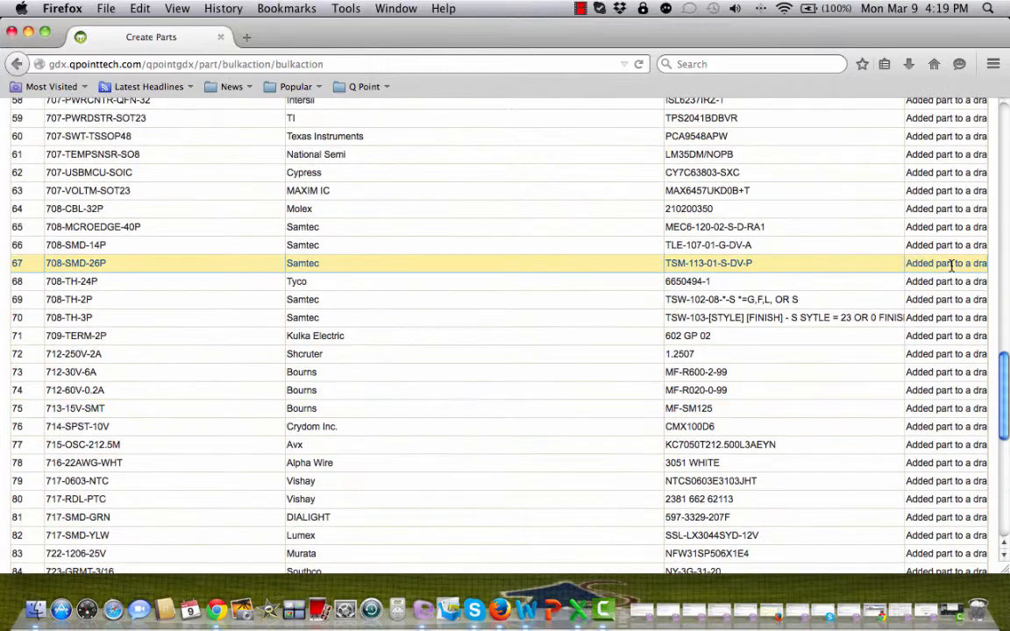
{"action": "scroll", "coordinate": [952, 267], "scroll_direction": "down", "scroll_amount": 9}
{"action": "scroll", "coordinate": [952, 267], "scroll_direction": "up", "scroll_amount": 20}
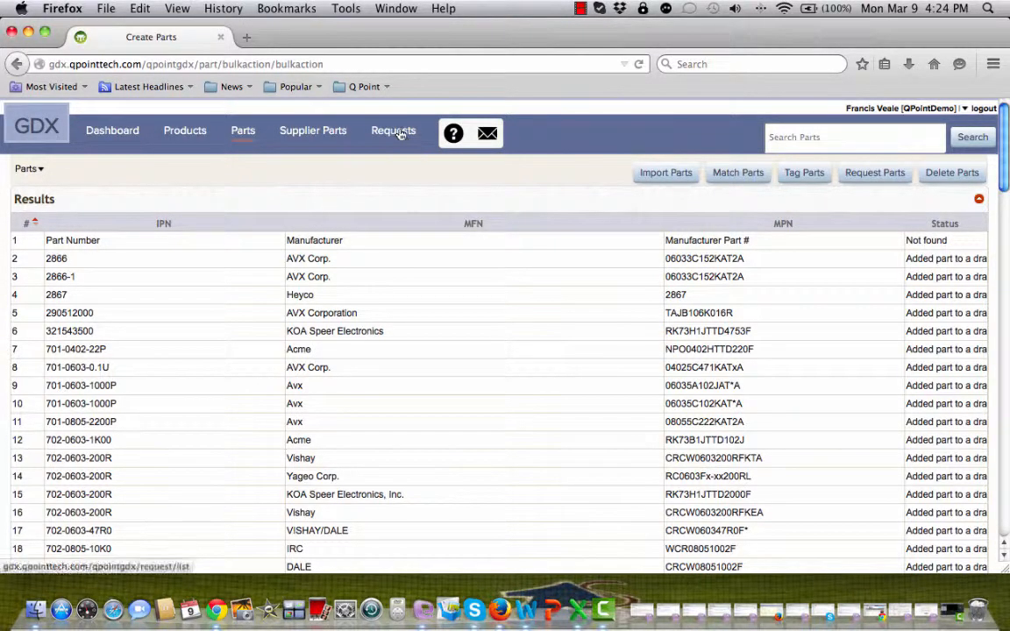
{"action": "left_click", "coordinate": [396, 132]}
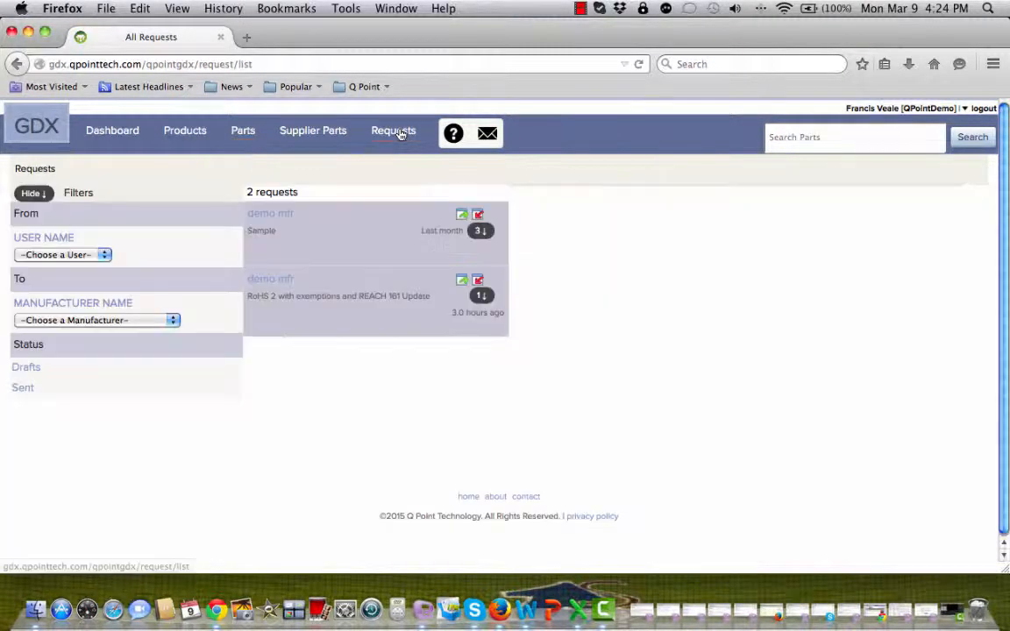
Filter requests to Drafts and scroll through the 52 draft requests
{"action": "left_click", "coordinate": [27, 368]}
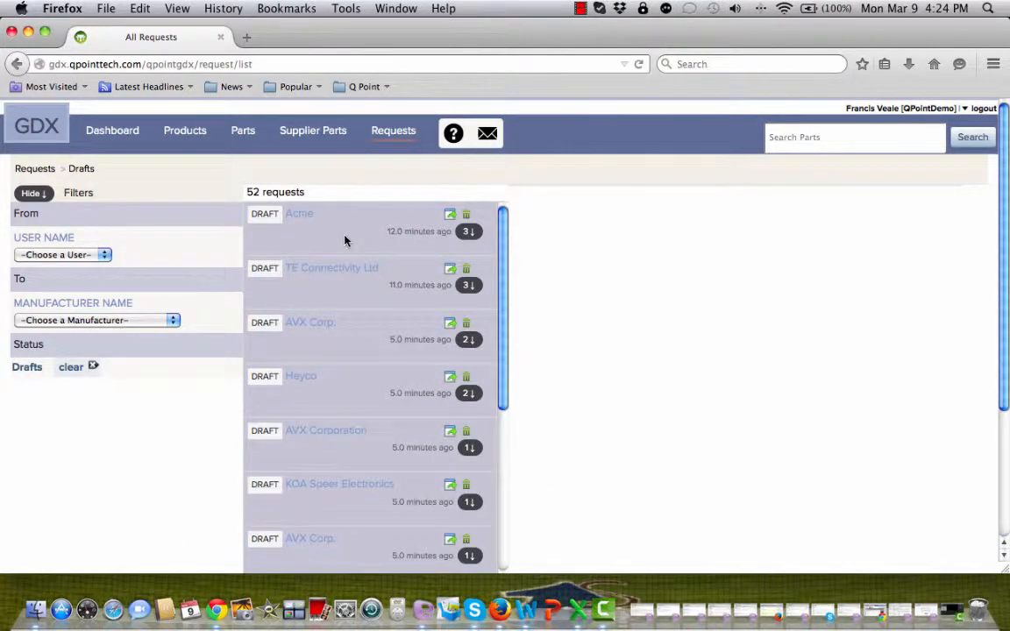
{"action": "scroll", "coordinate": [344, 240], "scroll_direction": "down", "scroll_amount": 1}
{"action": "scroll", "coordinate": [345, 240], "scroll_direction": "down", "scroll_amount": 5}
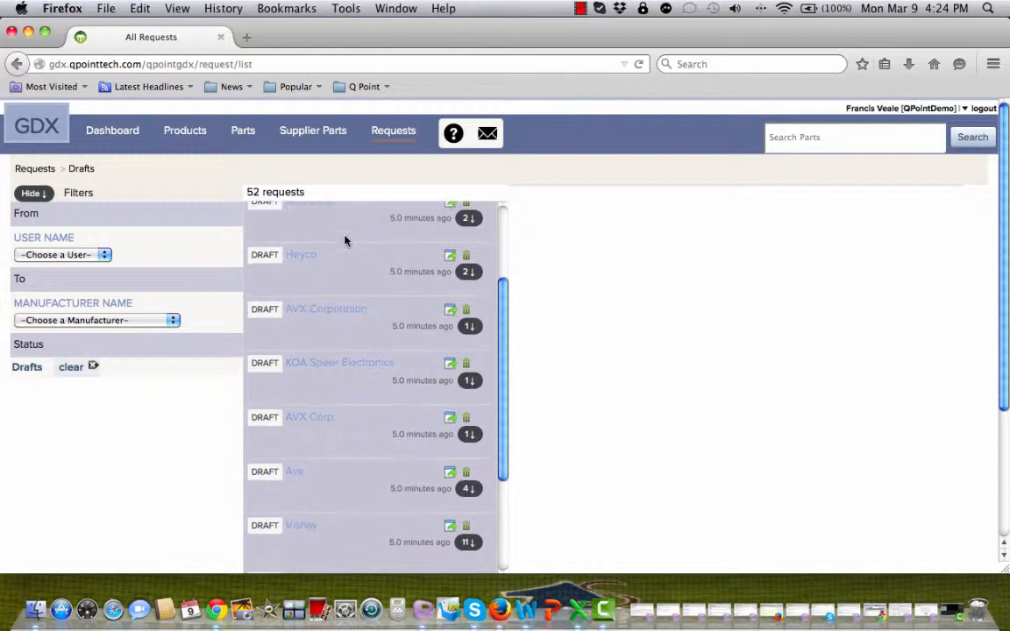
{"action": "scroll", "coordinate": [345, 240], "scroll_direction": "down", "scroll_amount": 2}
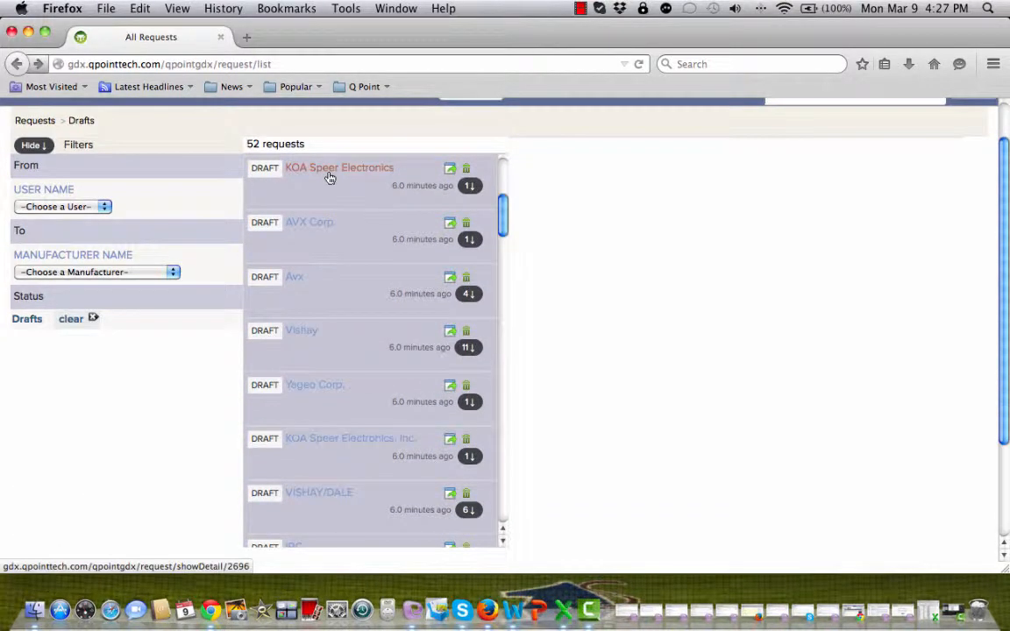
{"action": "scroll", "coordinate": [328, 176], "scroll_direction": "up", "scroll_amount": 2}
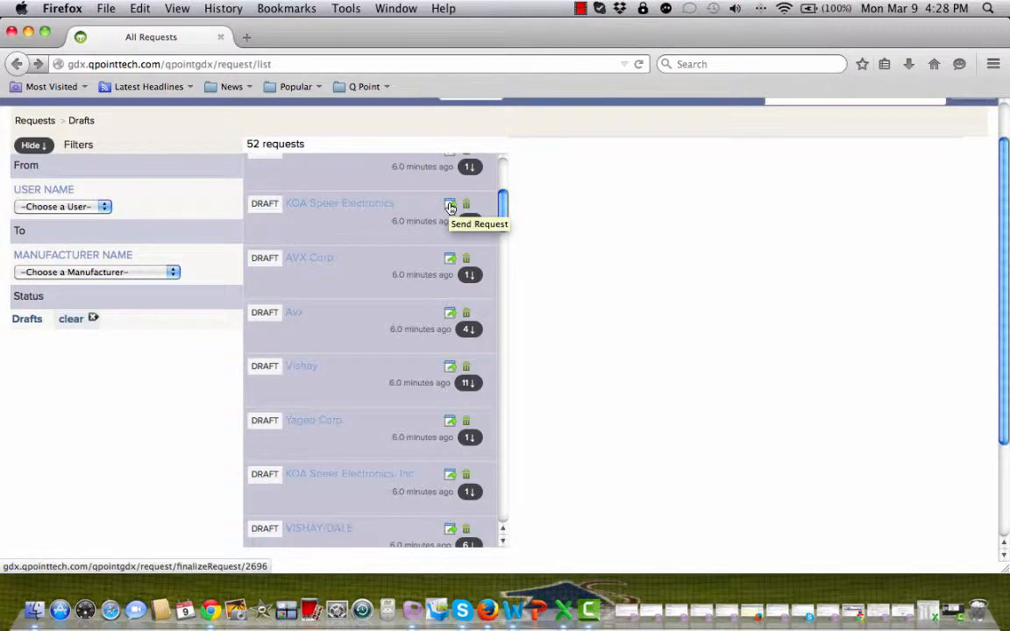
Choose KOA Speer Electronics Inc. as the supplier for the draft request
{"action": "left_click", "coordinate": [450, 205]}
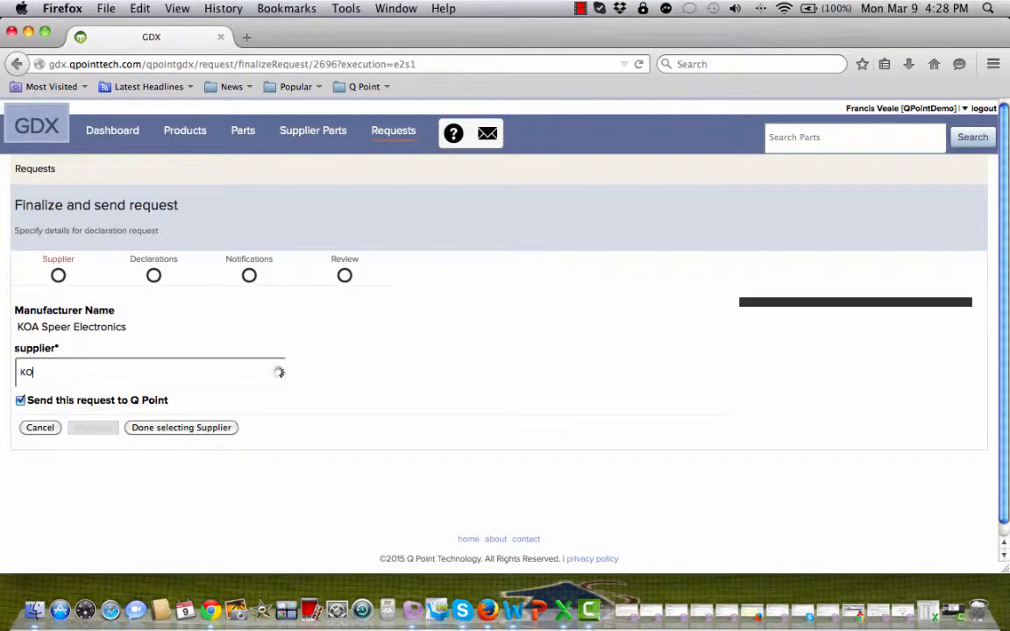
{"action": "type", "text": "A"}
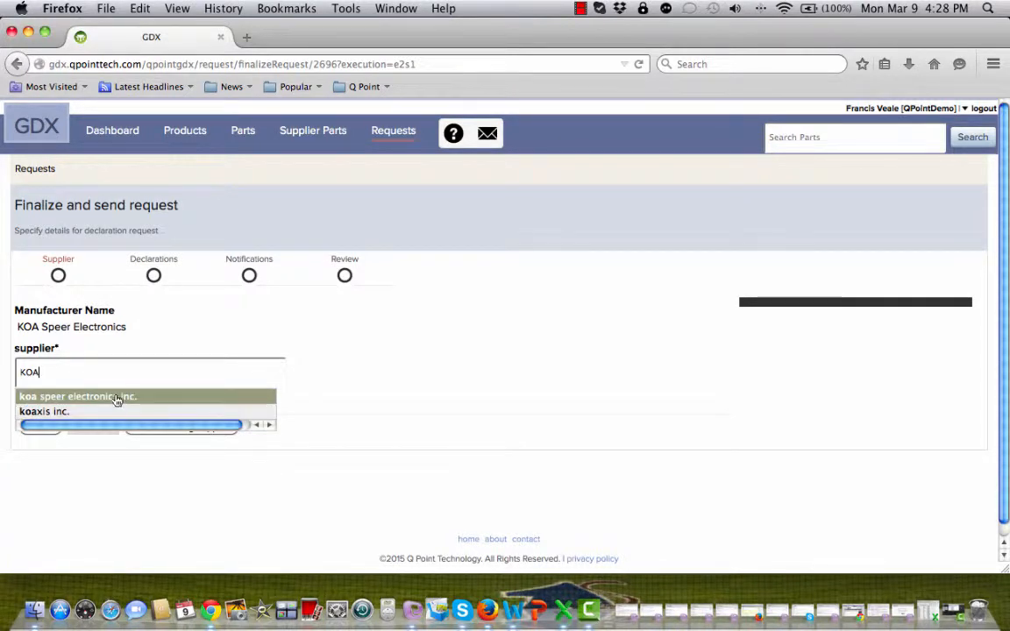
{"action": "left_click", "coordinate": [117, 398]}
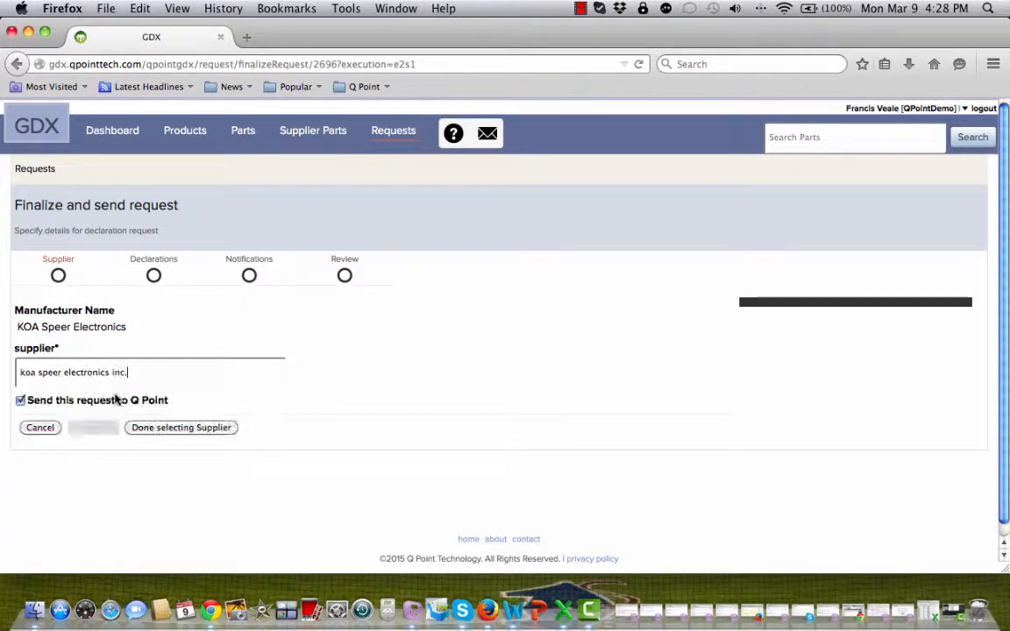
{"action": "left_click", "coordinate": [167, 430]}
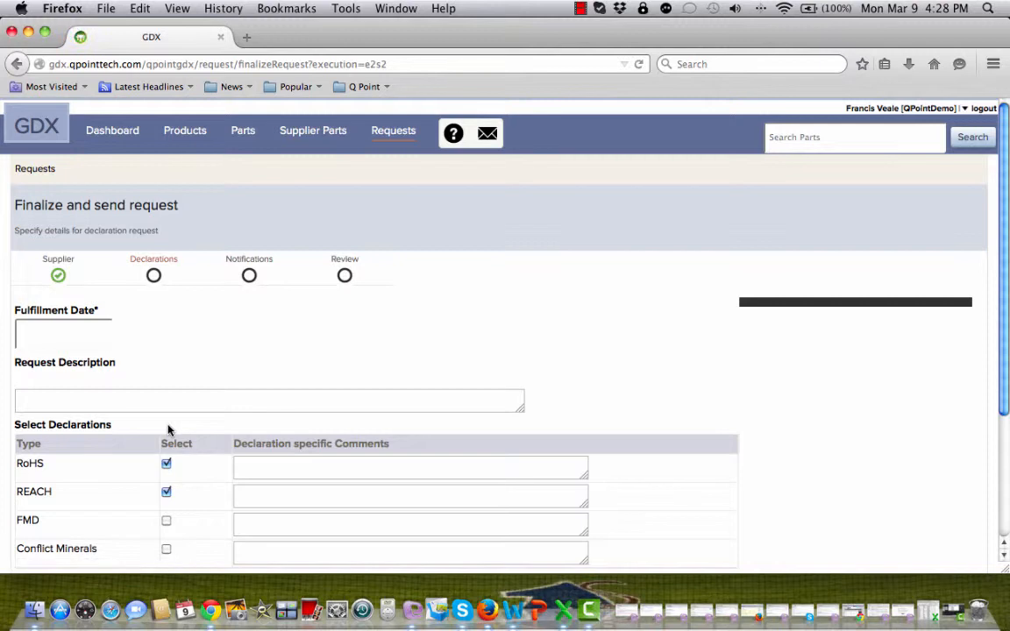
Set the fulfillment date to 2015-03-30 and the description to 'RoHS and REACH Updates'
{"action": "left_click", "coordinate": [59, 332]}
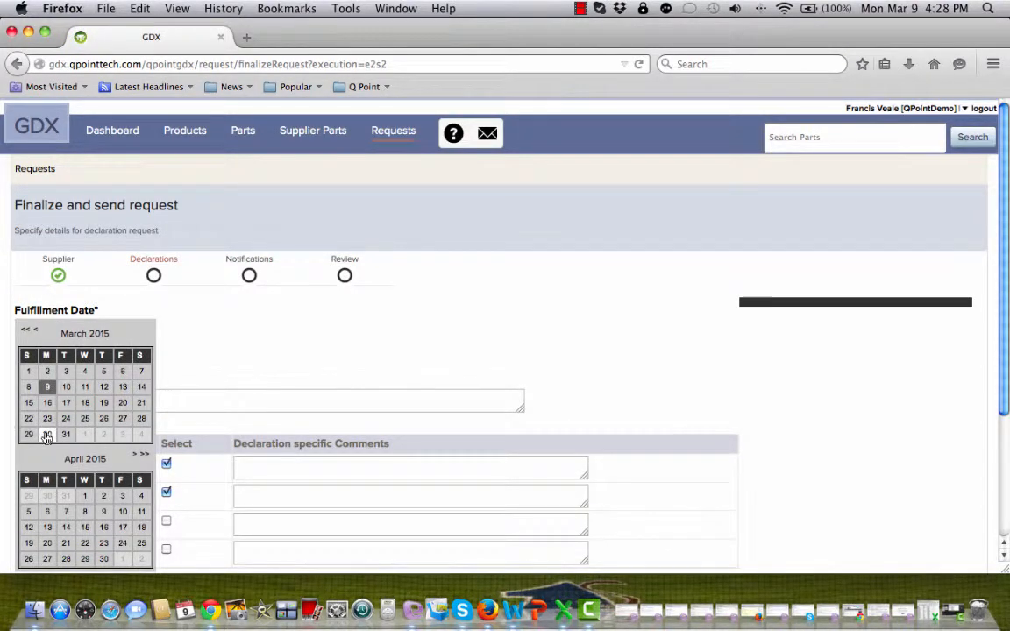
{"action": "left_click", "coordinate": [47, 434]}
{"action": "left_click", "coordinate": [60, 404]}
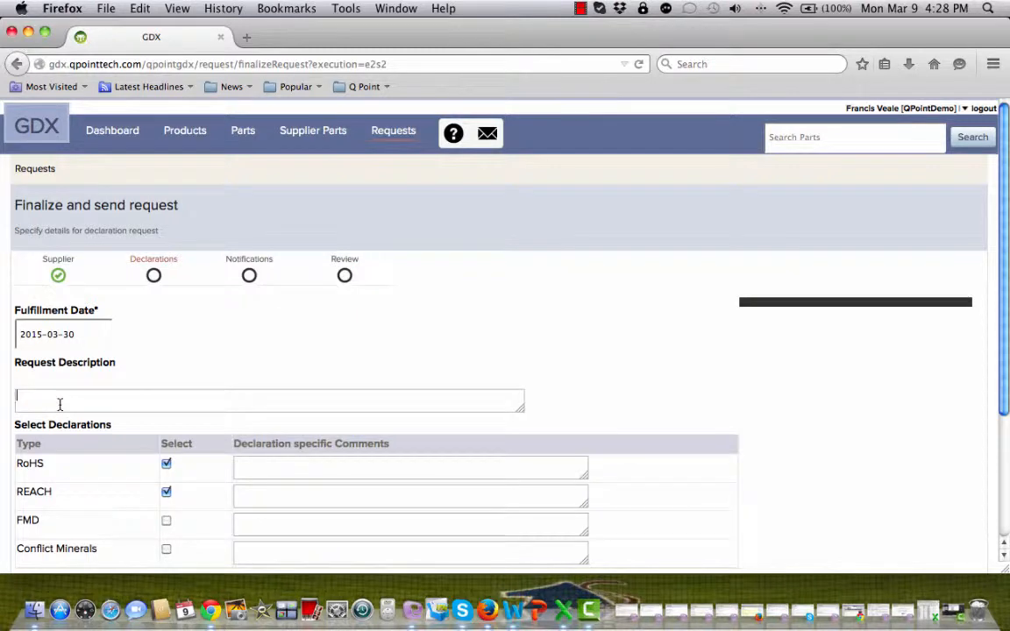
{"action": "type", "text": "RoHS and REACH Updates"}
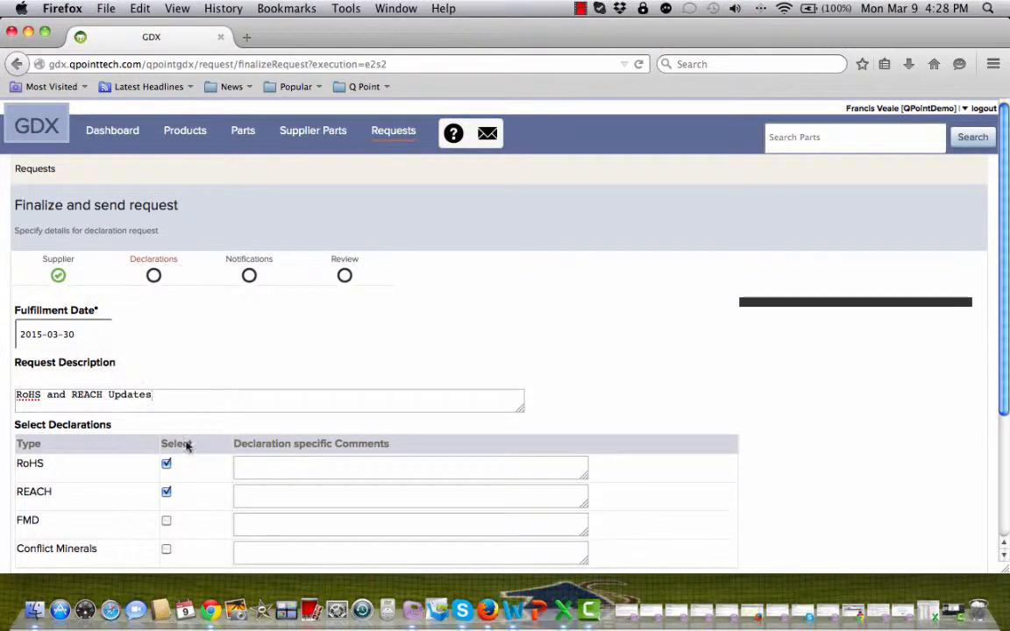
Comment 'RoHS 2 COC with exemptions' on RoHS and 'REACH 161 Update' on REACH
{"action": "left_click", "coordinate": [262, 475]}
{"action": "type", "text": "RoHS 2 C"}
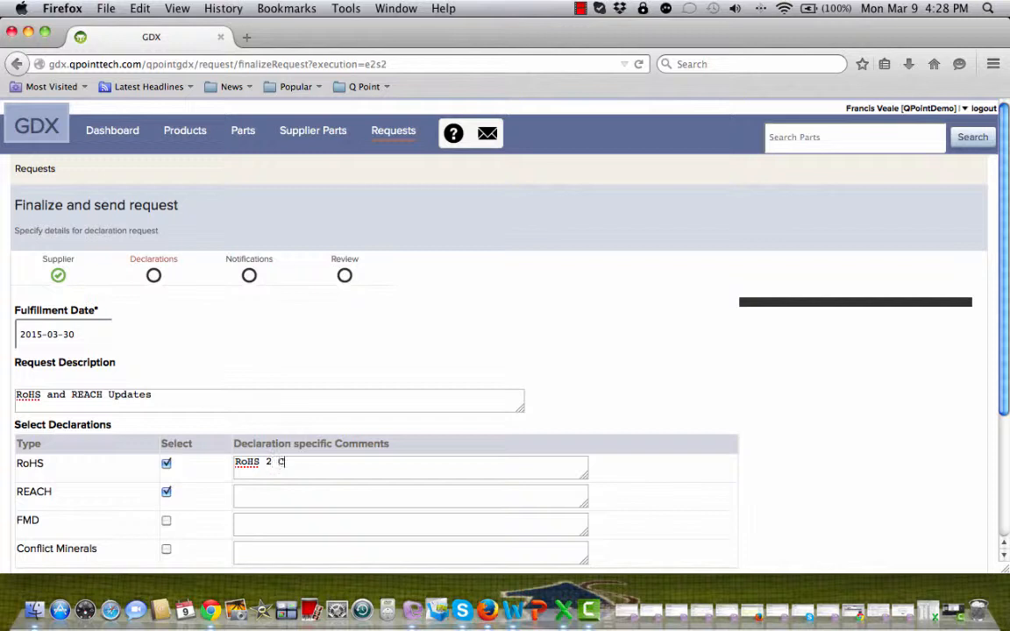
{"action": "type", "text": "OC with exe"}
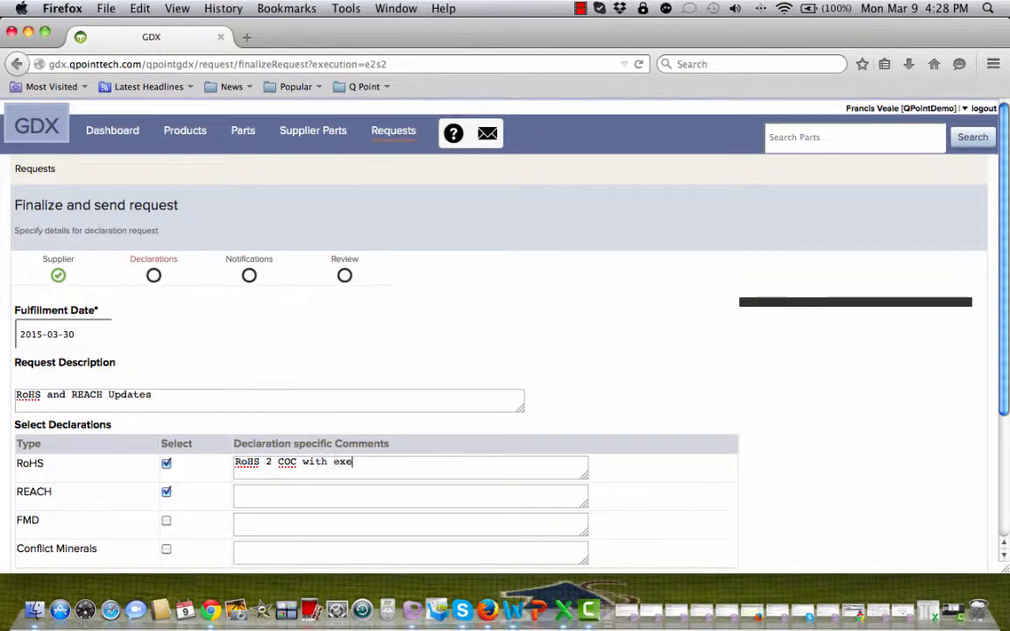
{"action": "type", "text": "mptions"}
{"action": "left_click", "coordinate": [295, 497]}
{"action": "type", "text": "REACH 161"}
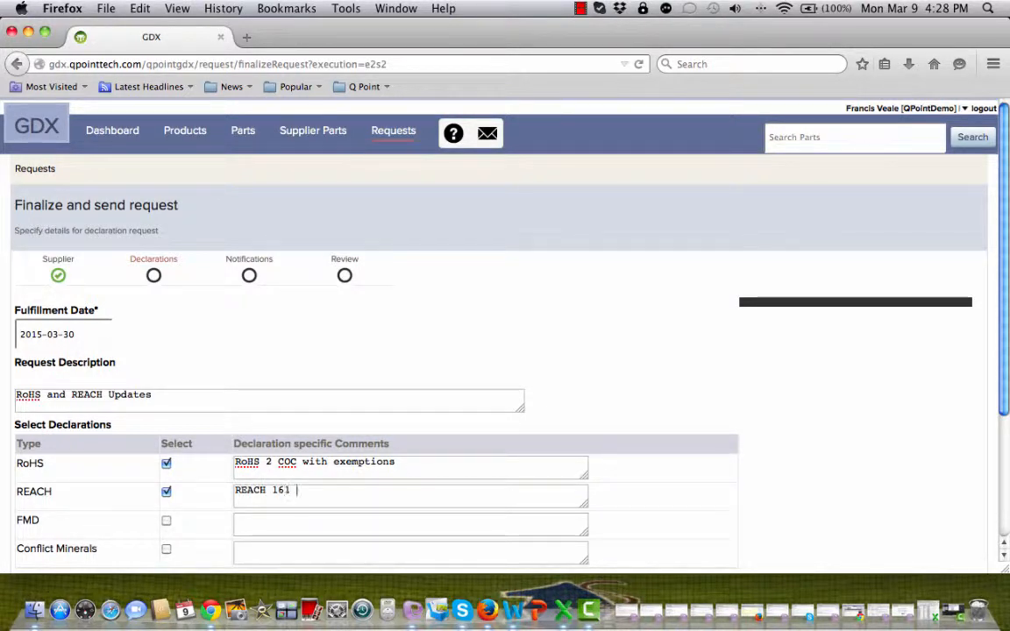
{"action": "type", "text": " Update"}
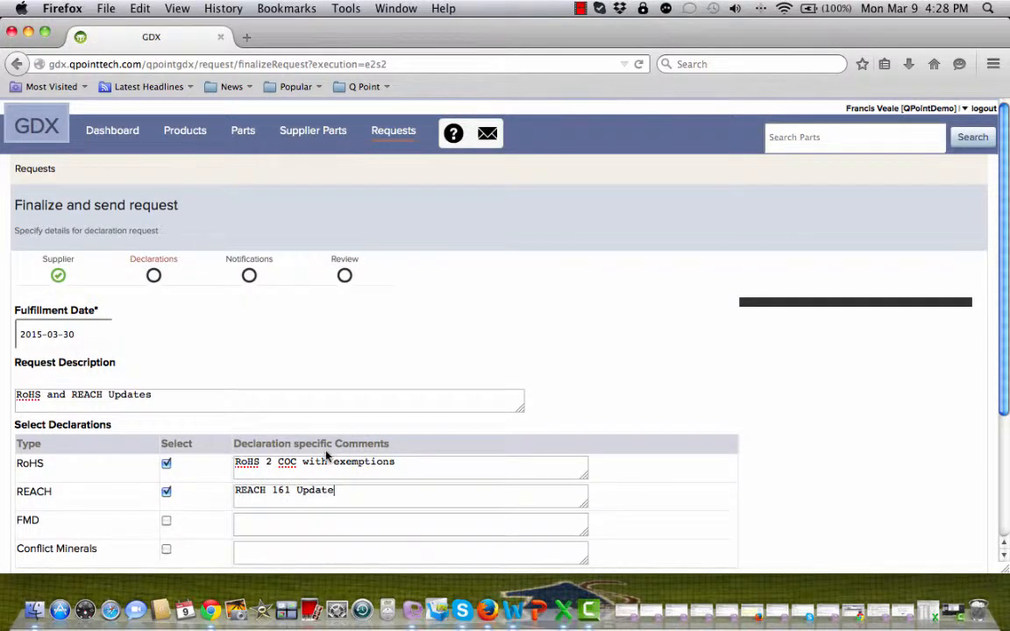
Finish the declarations, review part RK73H1JTTD4753F and send the request to the supplier
{"action": "scroll", "coordinate": [325, 455], "scroll_direction": "down", "scroll_amount": 4}
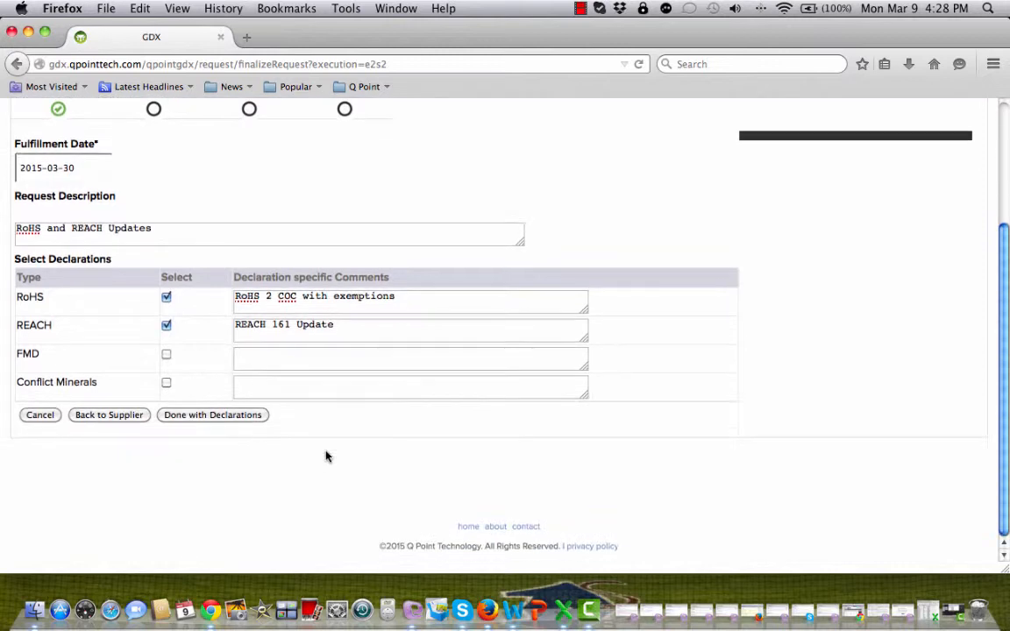
{"action": "left_click", "coordinate": [233, 417]}
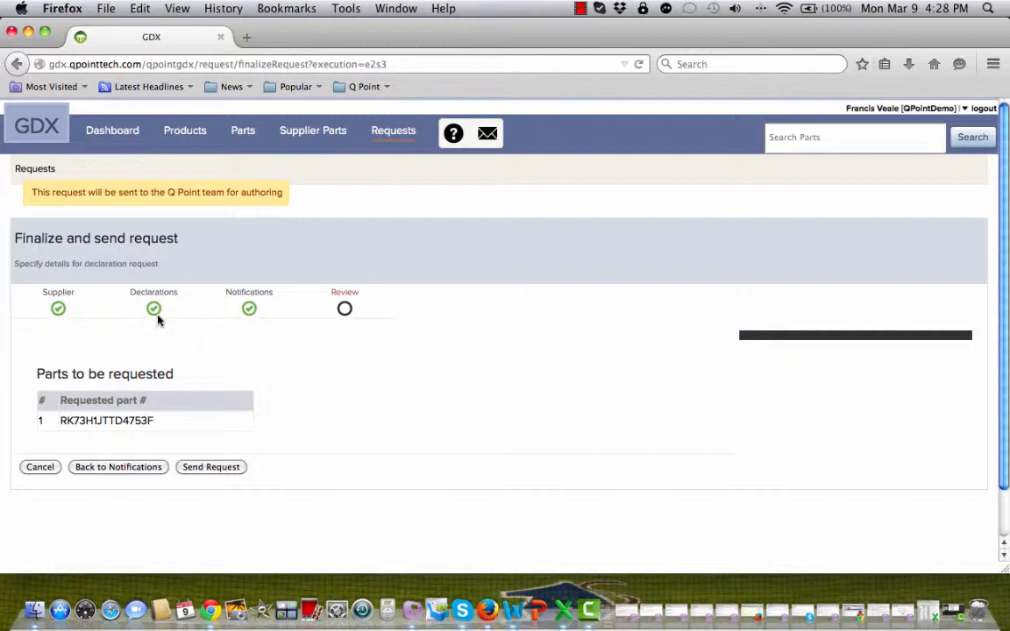
{"action": "left_click", "coordinate": [221, 472]}
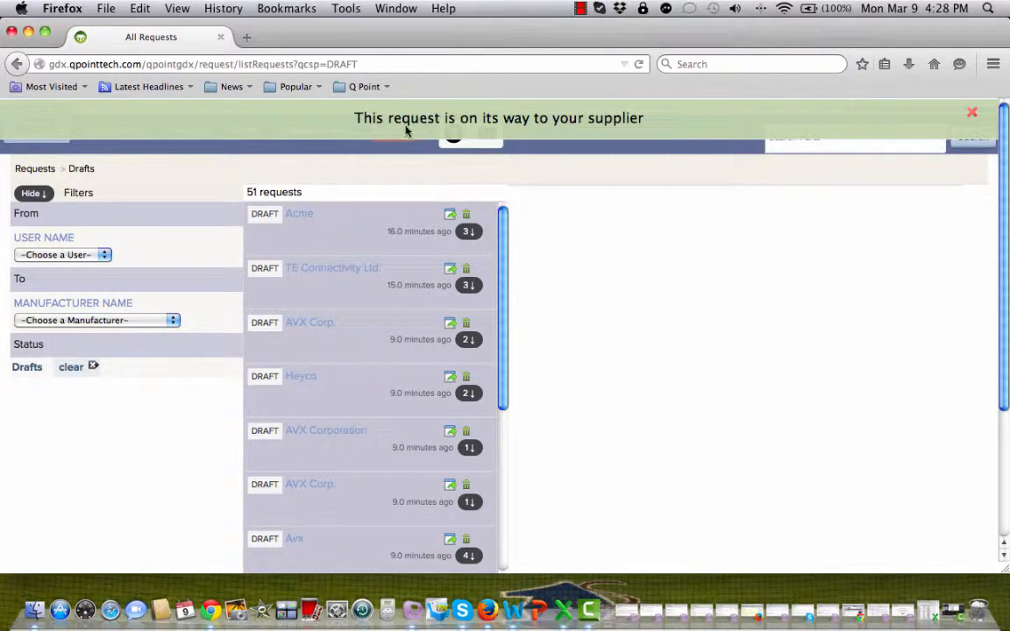
Filter requests to Sent, expanding KOA Speer and trying the Open - New and Open - Past Due filters
{"action": "left_click", "coordinate": [76, 372]}
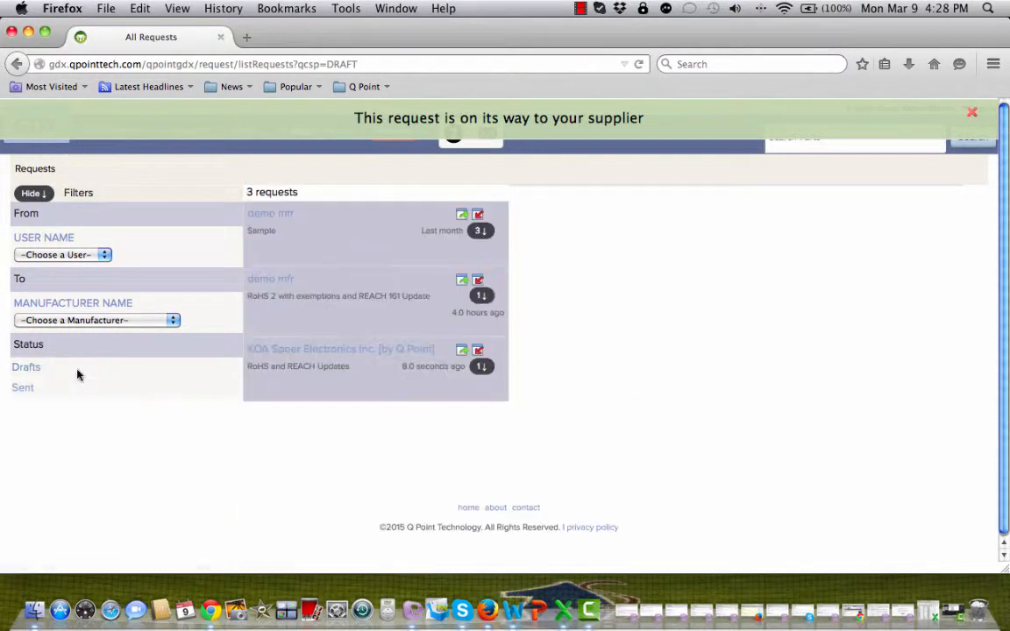
{"action": "left_click", "coordinate": [23, 388]}
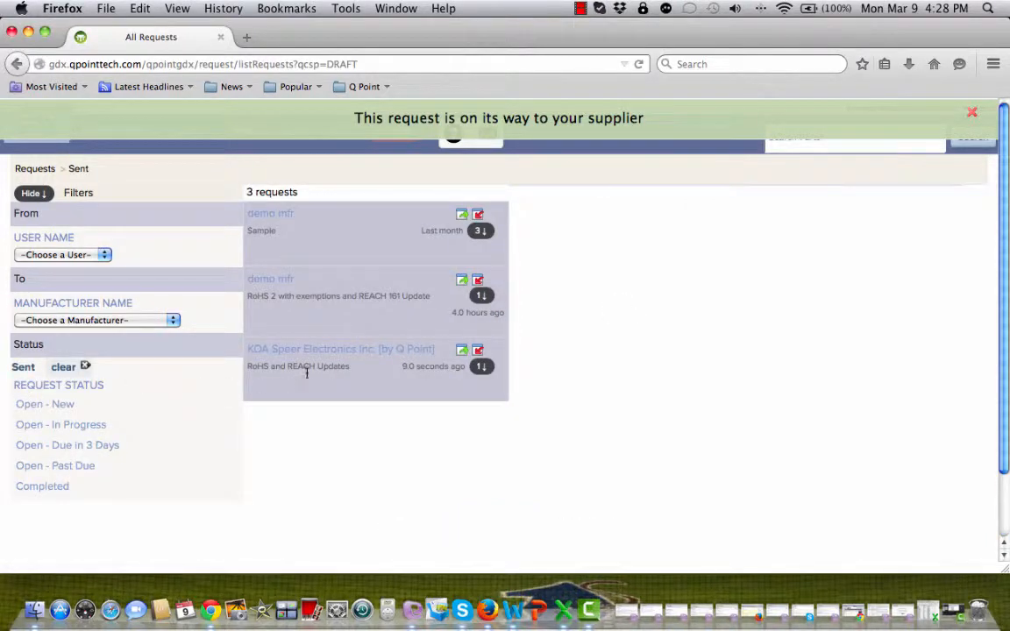
{"action": "left_click", "coordinate": [481, 366]}
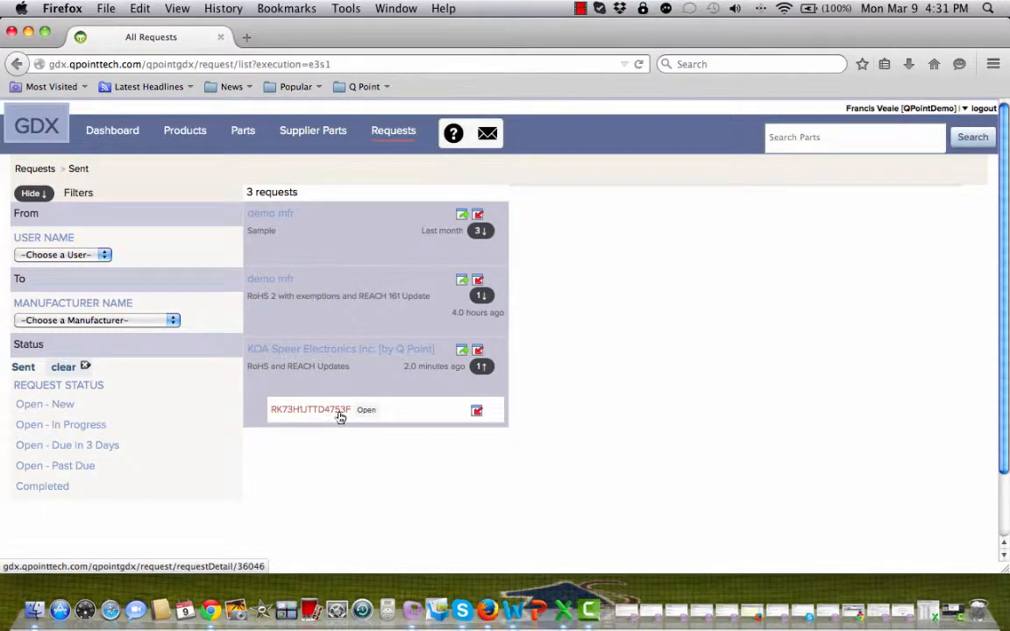
{"action": "left_click", "coordinate": [58, 406]}
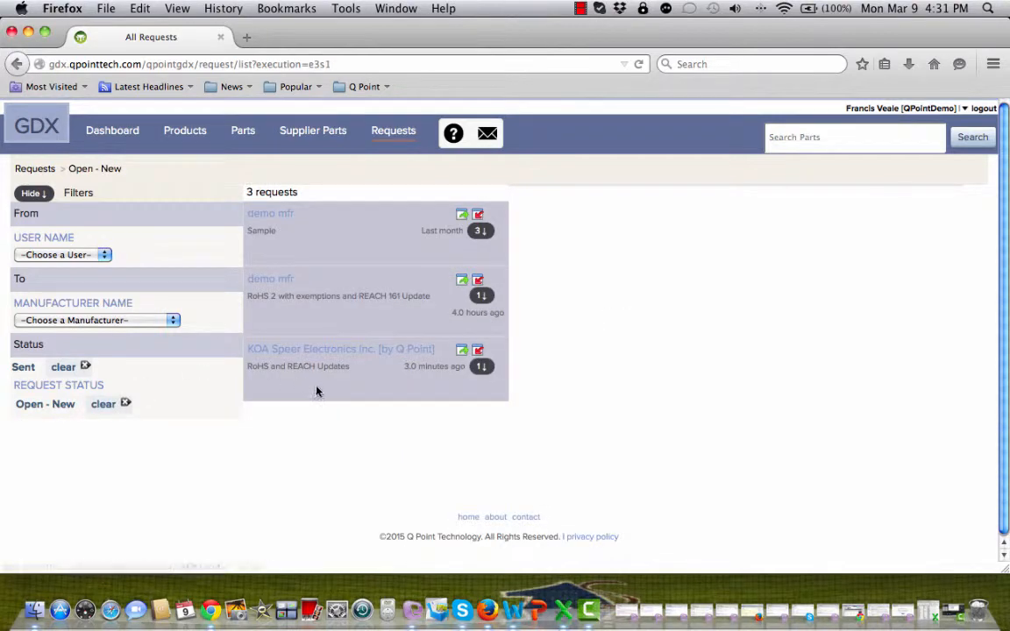
{"action": "left_click", "coordinate": [103, 404]}
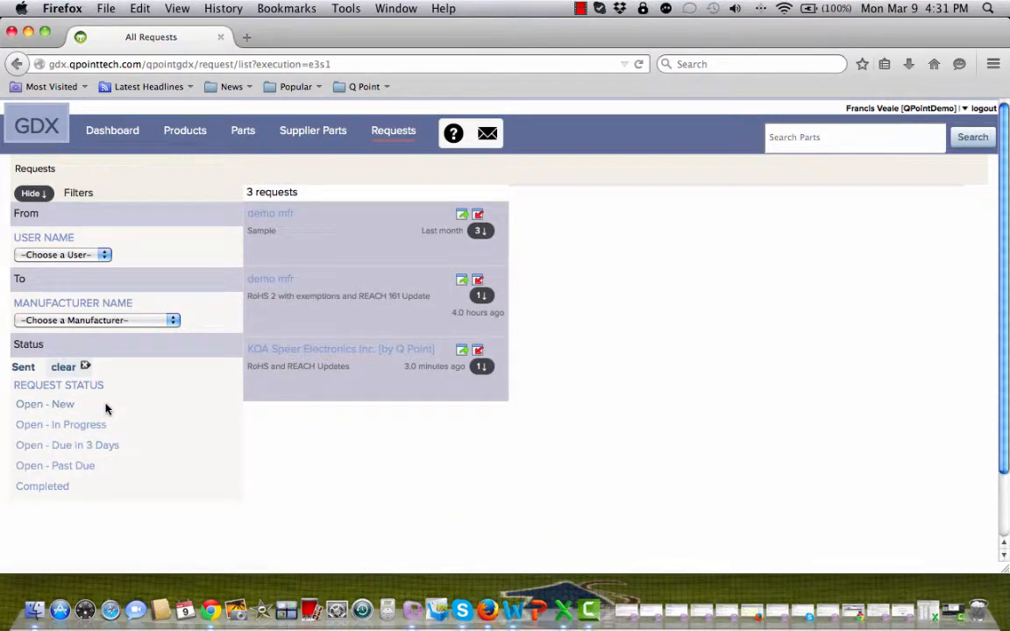
{"action": "left_click", "coordinate": [64, 464]}
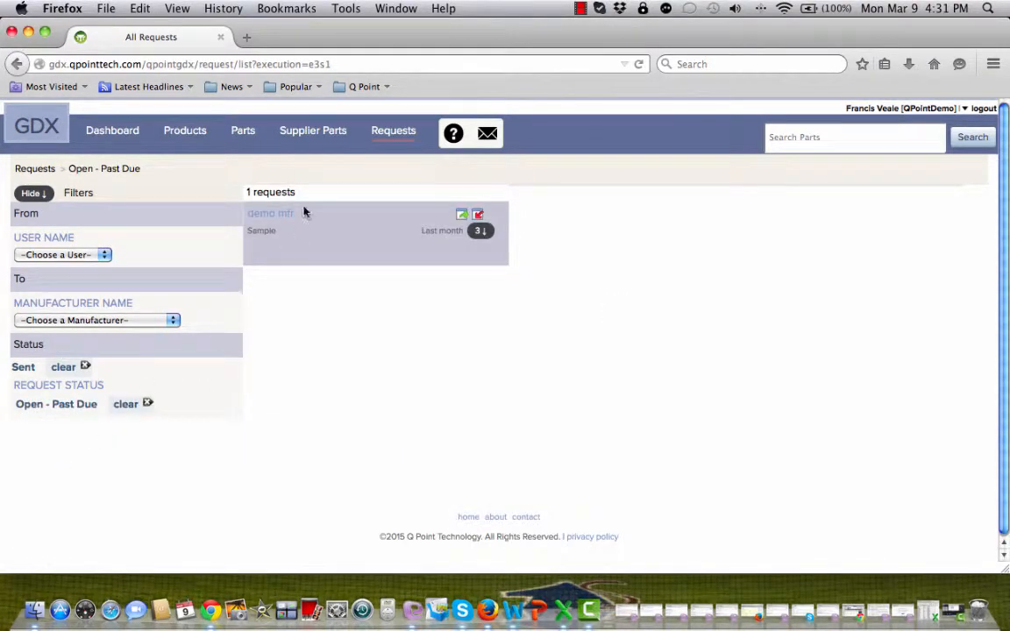
{"action": "left_click", "coordinate": [133, 404]}
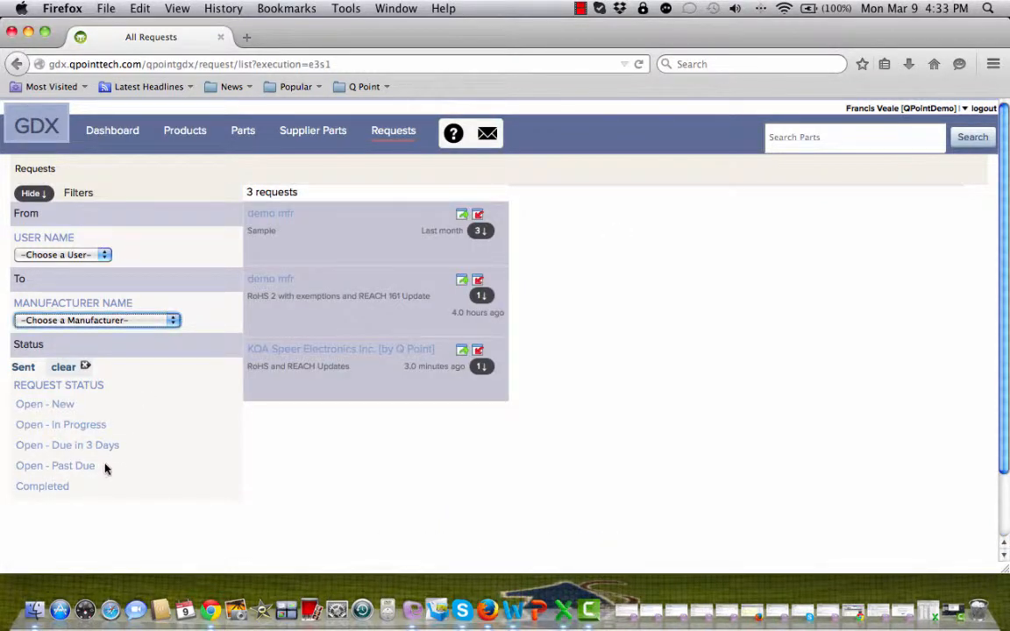
{"action": "left_click", "coordinate": [480, 231]}
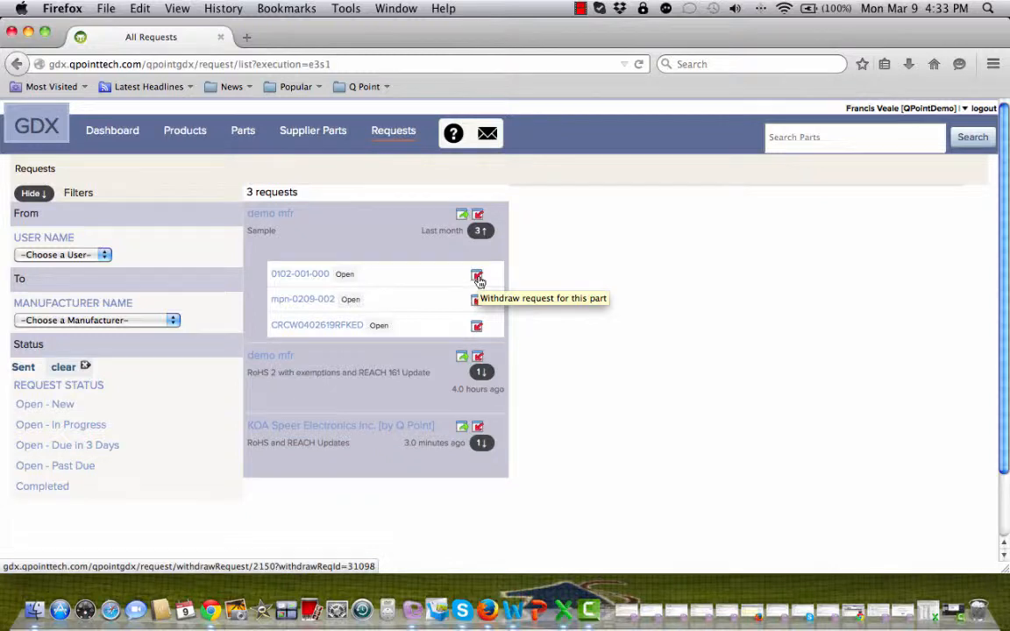
{"action": "left_click", "coordinate": [478, 278]}
{"action": "left_click", "coordinate": [643, 406]}
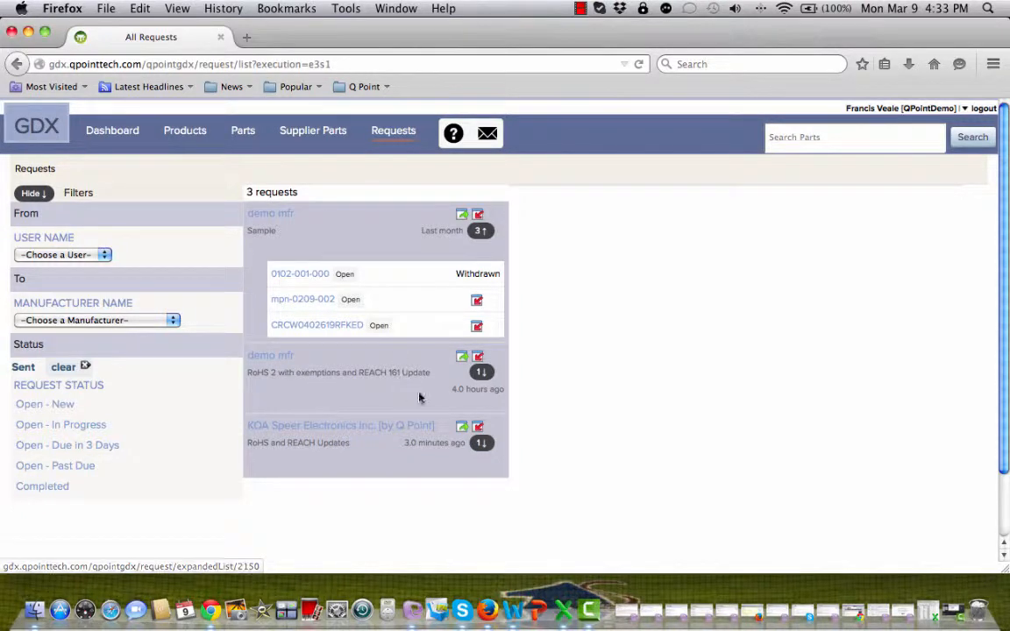
{"action": "left_click", "coordinate": [478, 358]}
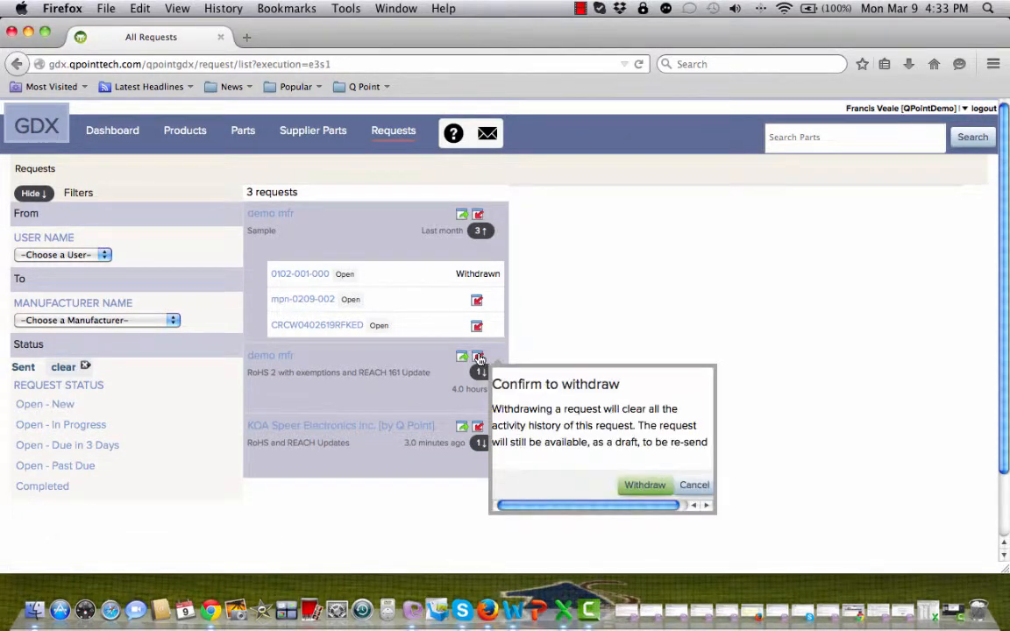
{"action": "left_click", "coordinate": [645, 485]}
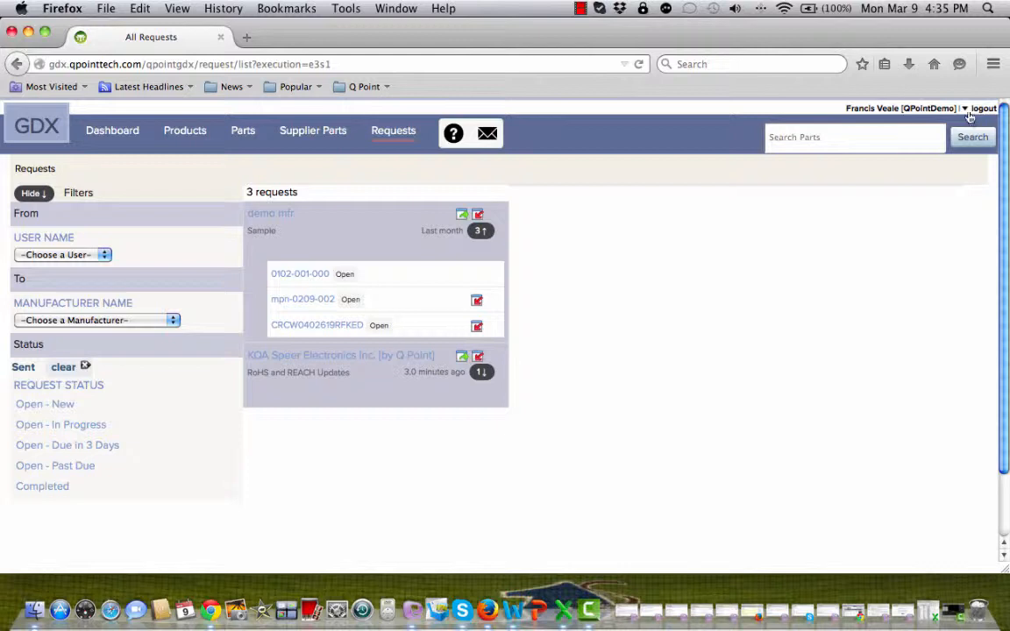
Save notifications for All users of this account, then list open requests from the Declaration Requests chart
{"action": "left_click", "coordinate": [965, 108]}
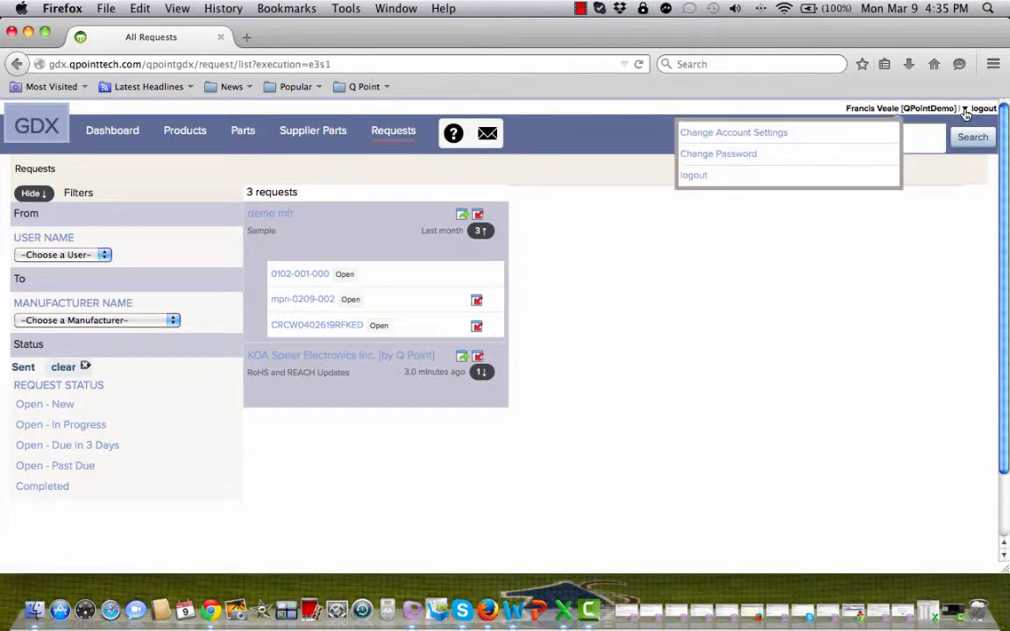
{"action": "left_click", "coordinate": [767, 133]}
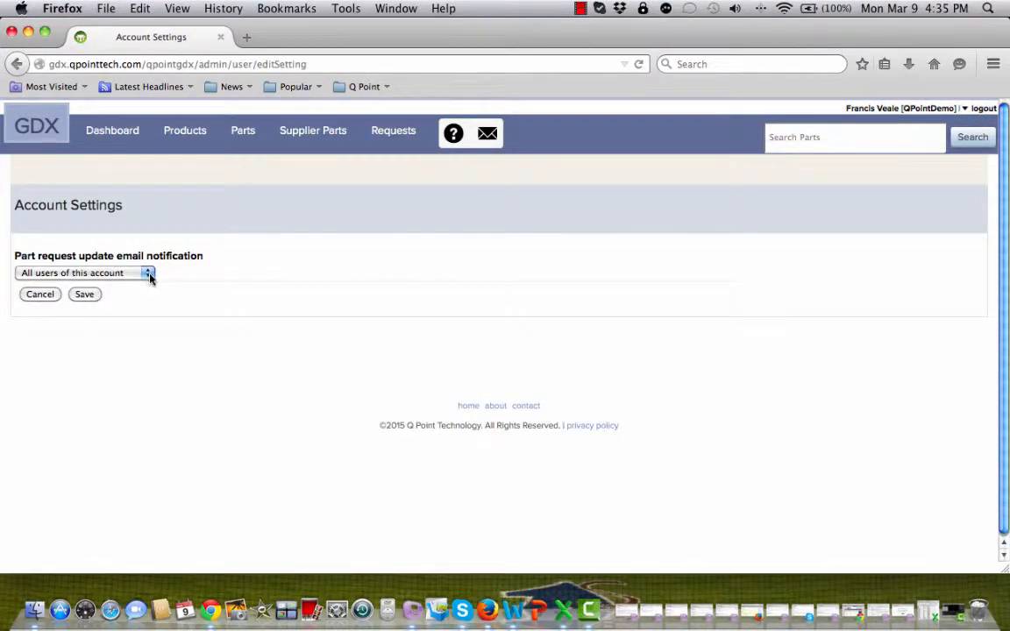
{"action": "left_click", "coordinate": [149, 274]}
{"action": "left_click", "coordinate": [129, 307]}
{"action": "left_click", "coordinate": [85, 295]}
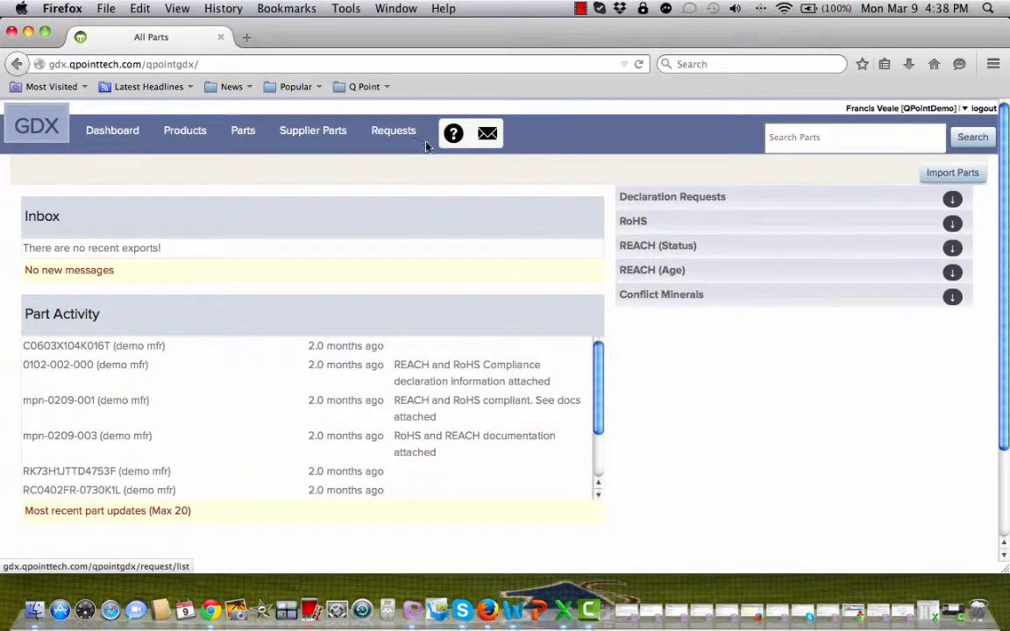
{"action": "left_click", "coordinate": [953, 199]}
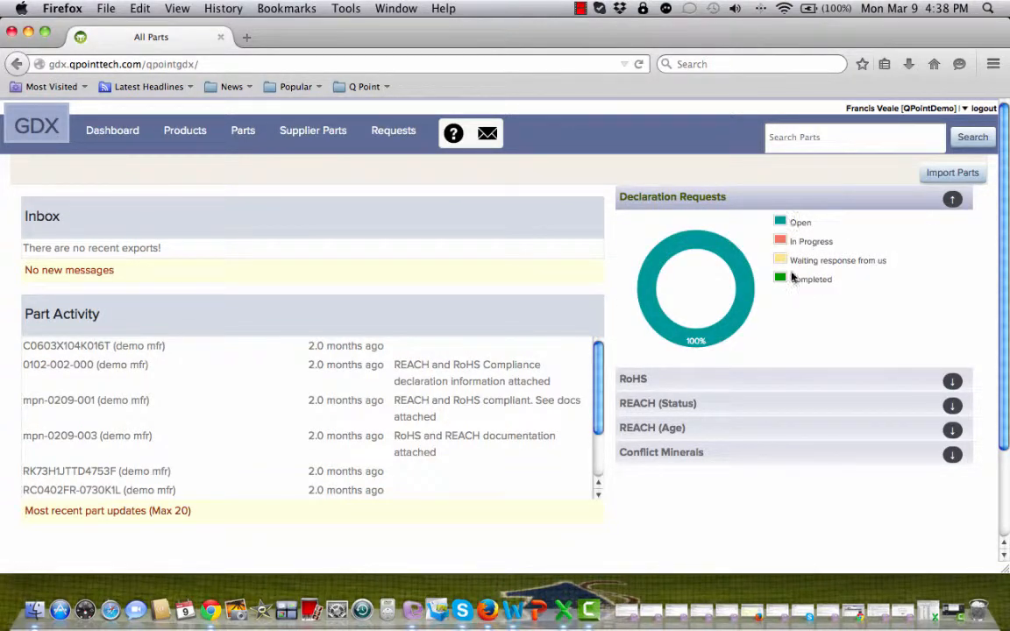
{"action": "left_click", "coordinate": [739, 320]}
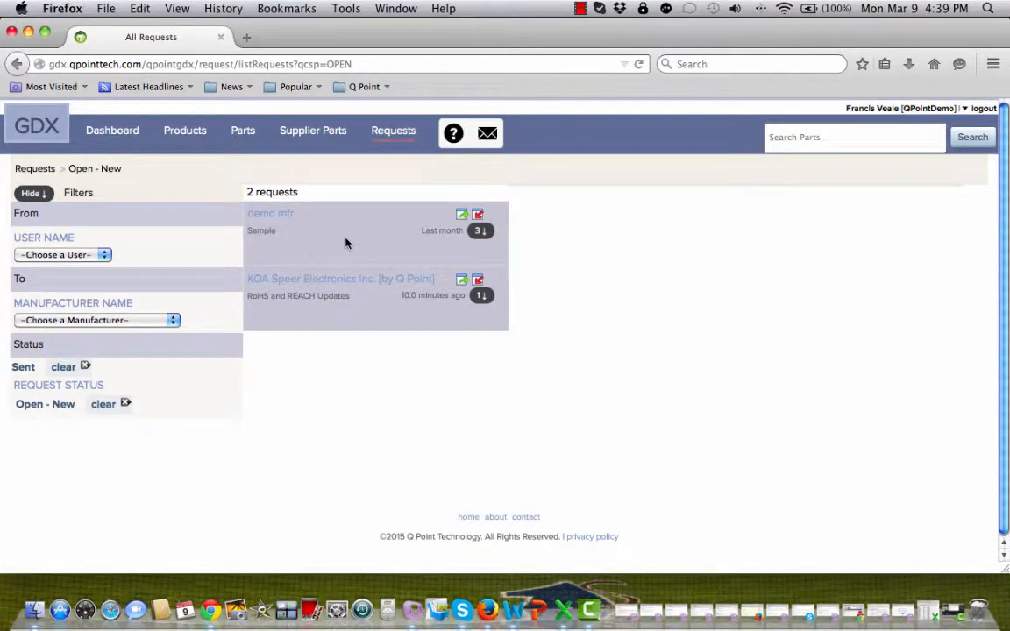
Open the details of part CRCW0402619RFKED in demo mfr's Sample request
{"action": "left_click", "coordinate": [480, 230]}
{"action": "left_click", "coordinate": [340, 325]}
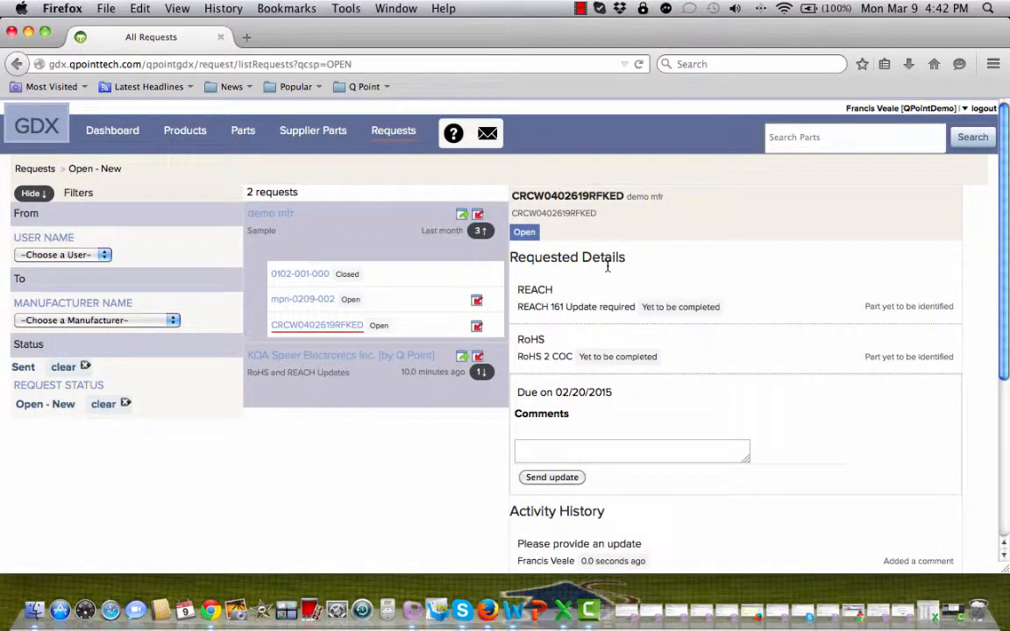
{"action": "scroll", "coordinate": [606, 265], "scroll_direction": "down", "scroll_amount": 2}
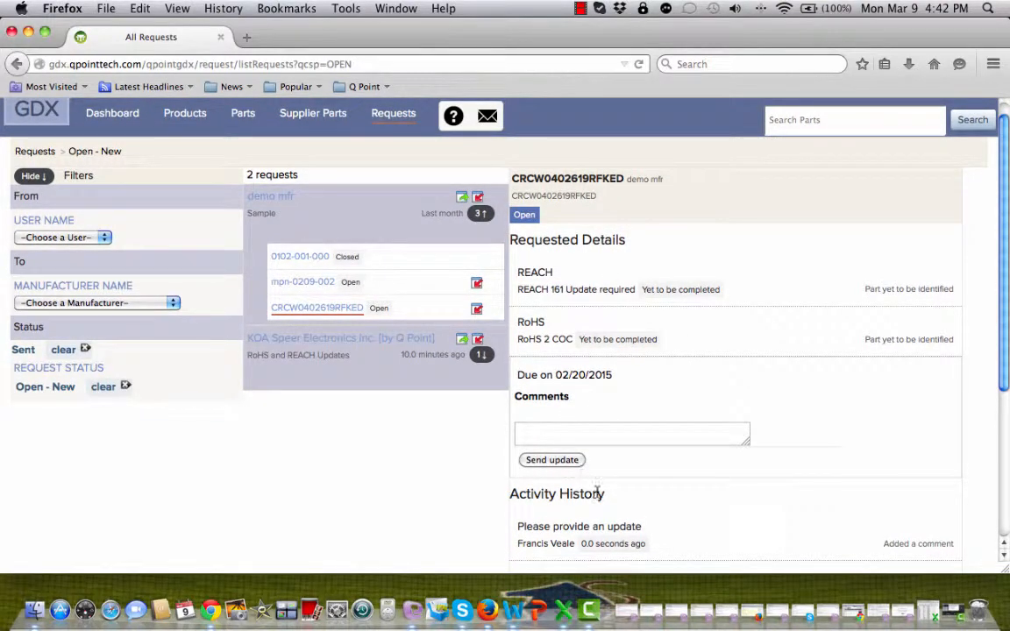
{"action": "scroll", "coordinate": [633, 504], "scroll_direction": "down", "scroll_amount": 1}
{"action": "scroll", "coordinate": [633, 504], "scroll_direction": "down", "scroll_amount": 5}
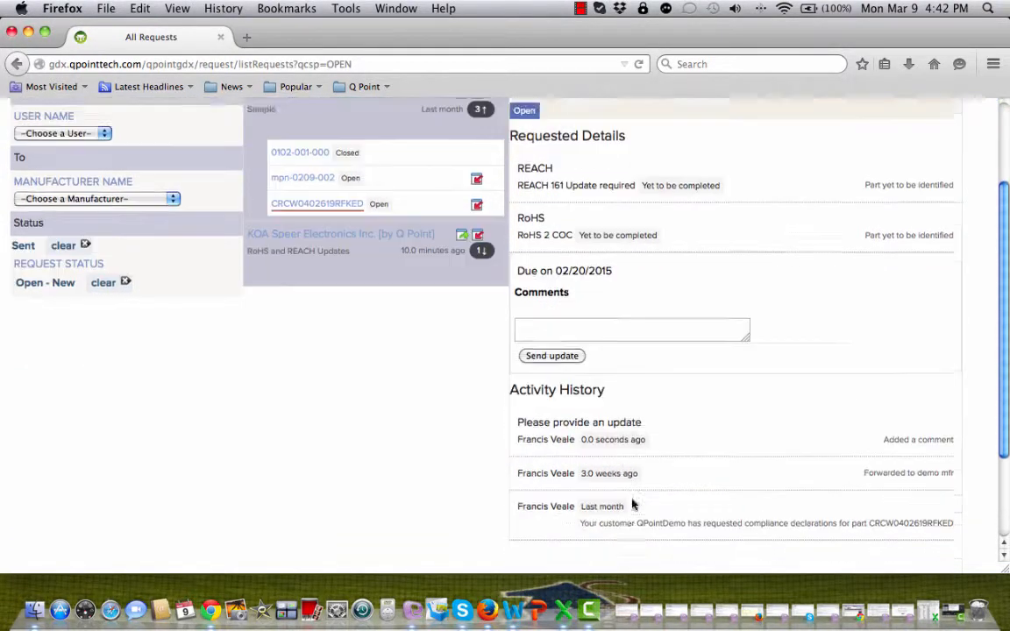
{"action": "scroll", "coordinate": [631, 502], "scroll_direction": "up", "scroll_amount": 6}
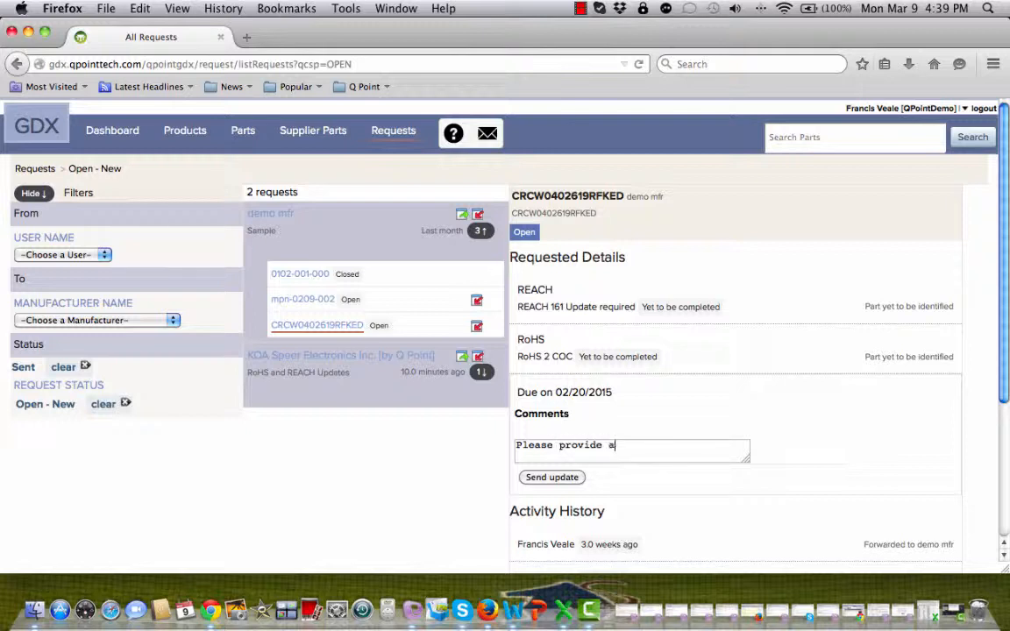
Send the comment 'Please provide an update' and open its GDX notification e-mail
{"action": "type", "text": "ate"}
{"action": "left_click", "coordinate": [556, 482]}
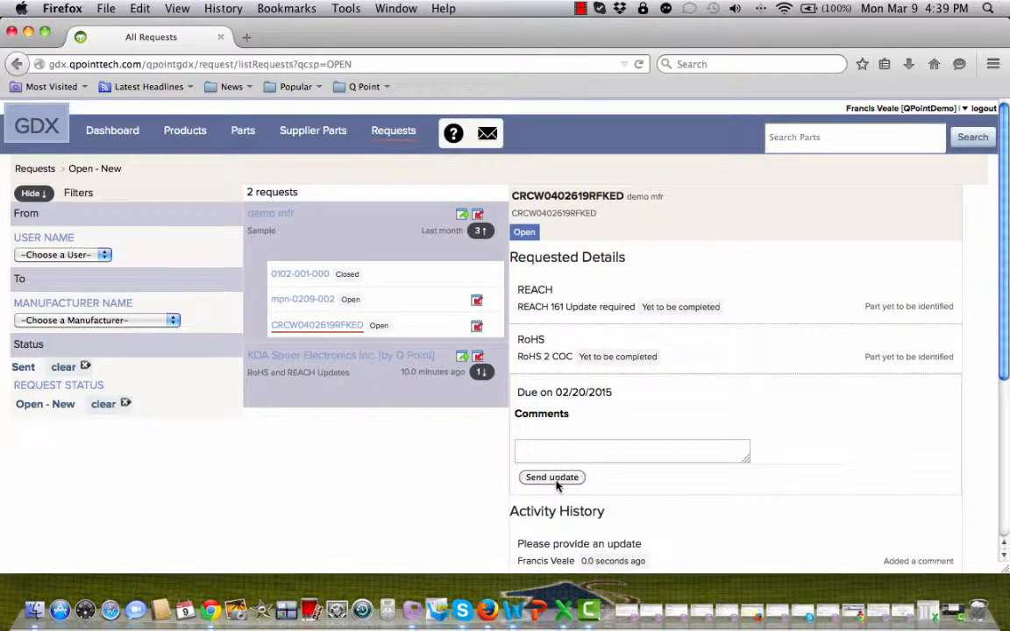
{"action": "scroll", "coordinate": [557, 477], "scroll_direction": "down", "scroll_amount": 3}
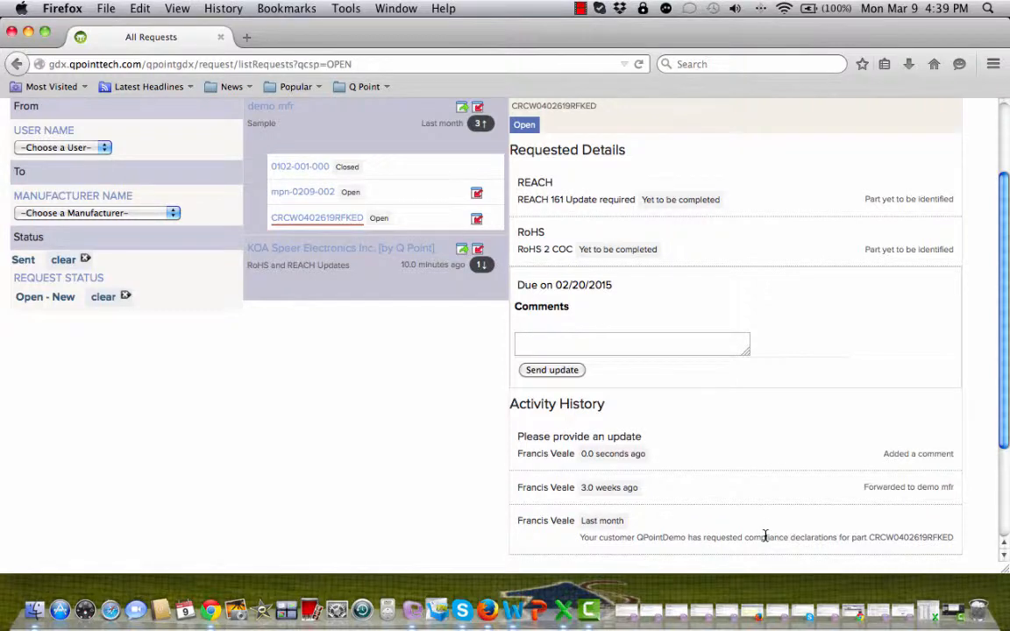
{"action": "scroll", "coordinate": [765, 535], "scroll_direction": "up", "scroll_amount": 1}
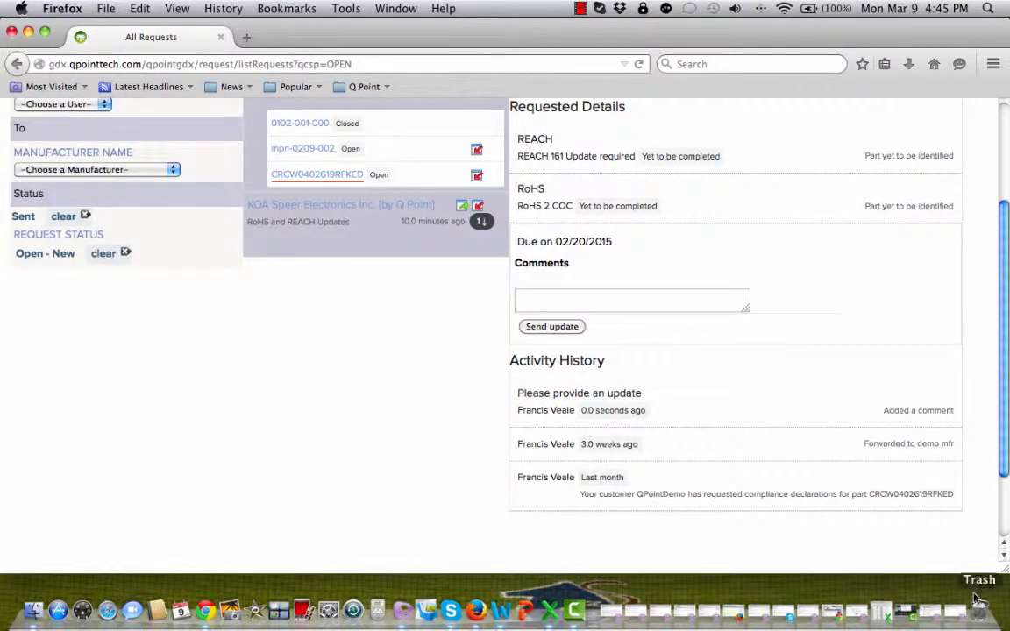
{"action": "left_click", "coordinate": [978, 600]}
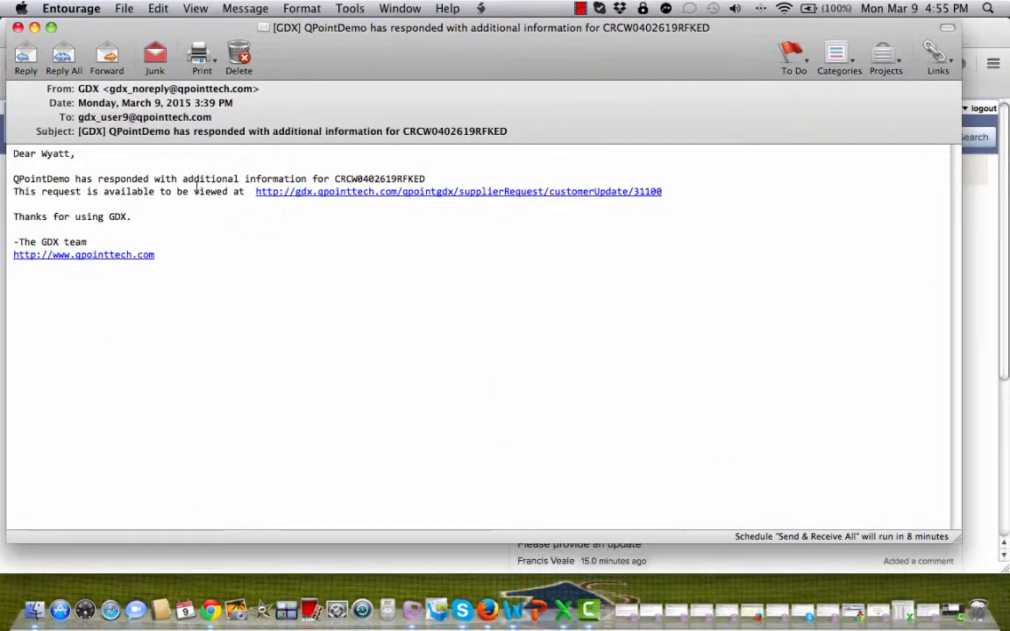
Close the Entourage notification e-mail and return to the GDX dashboard in Firefox
{"action": "left_click", "coordinate": [34, 27]}
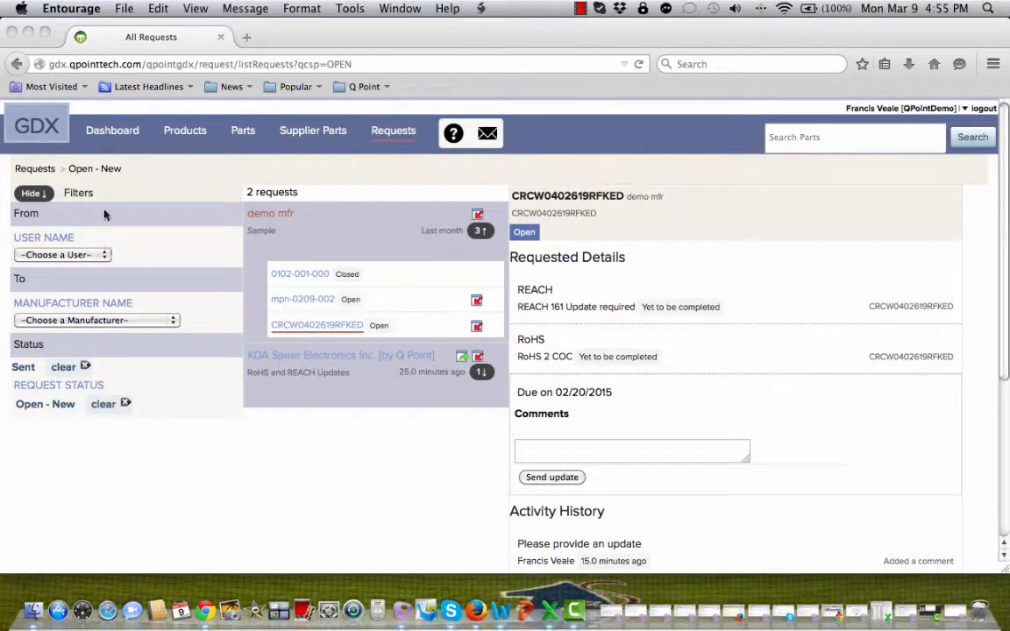
{"action": "left_click", "coordinate": [113, 132]}
{"action": "left_click", "coordinate": [112, 136]}
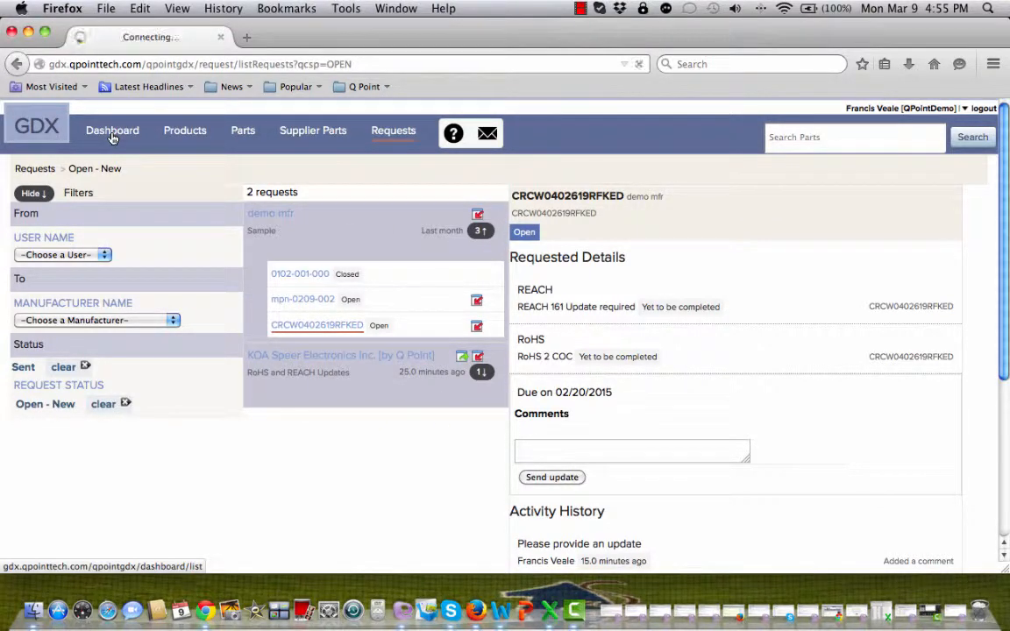